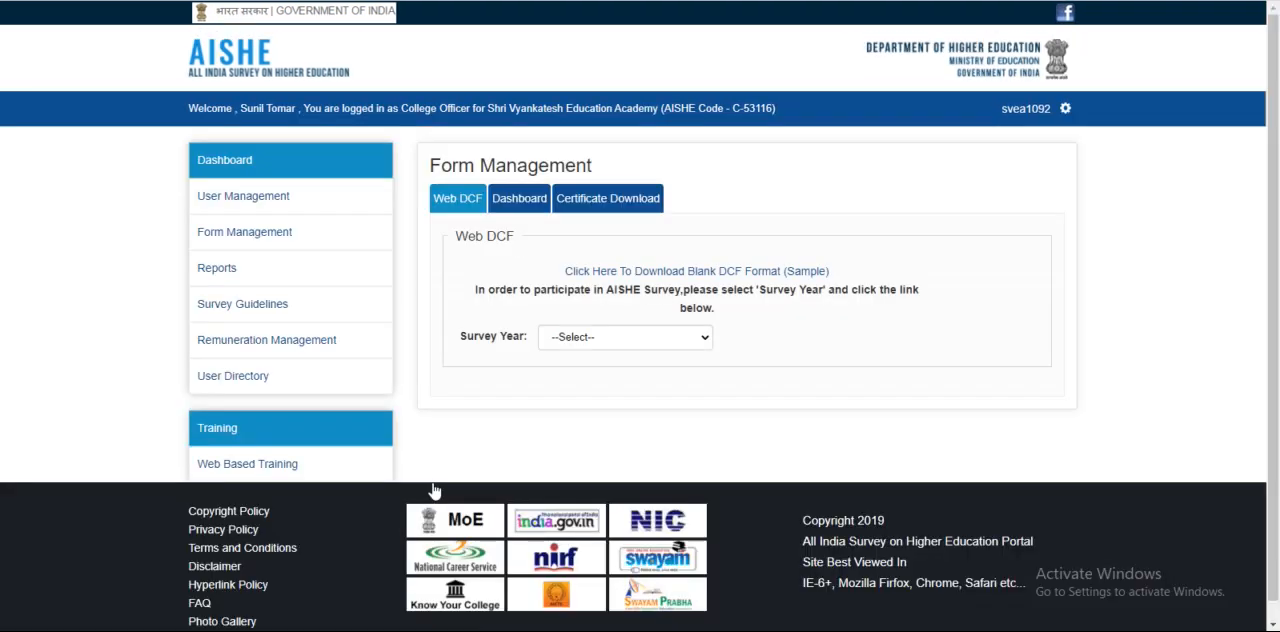
# Select survey year 2020 - 2021 and open the Web-DCF form for filling
pyautogui.click(574, 341)
pyautogui.click(586, 372)
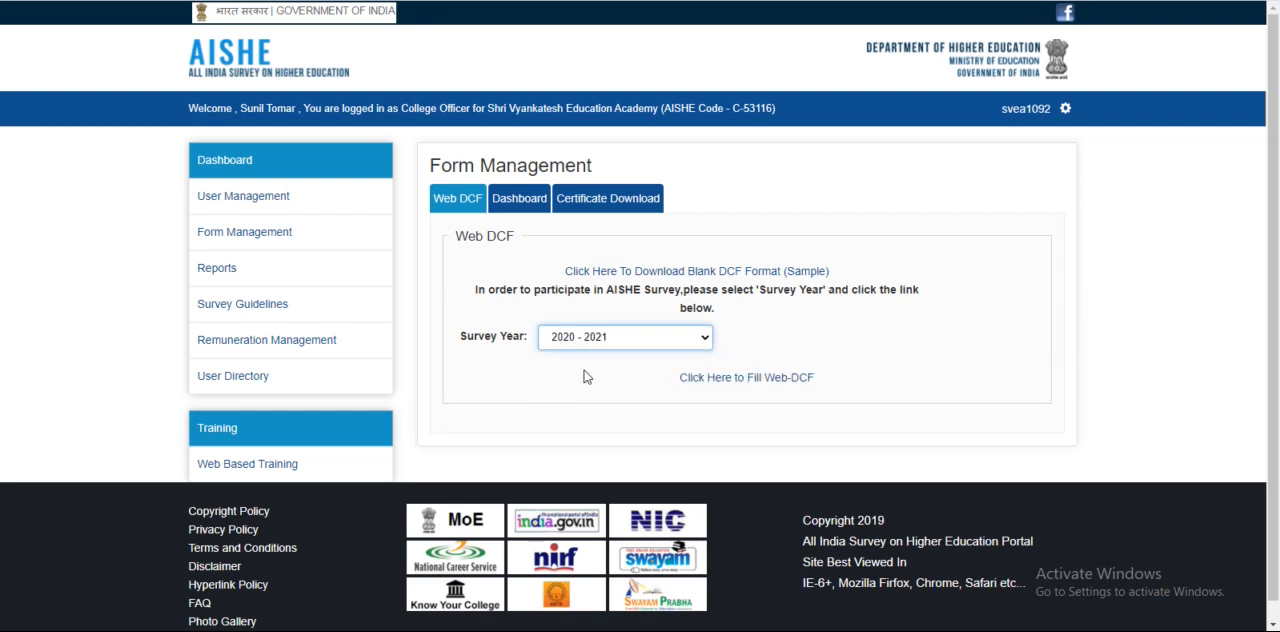
pyautogui.click(750, 380)
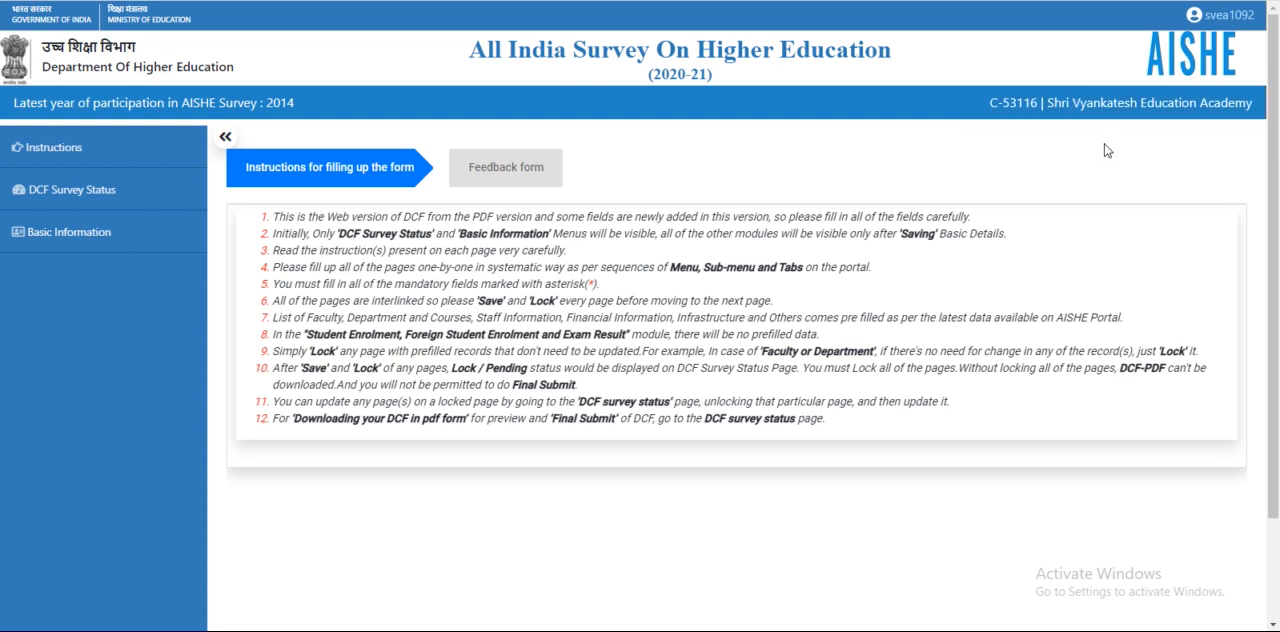
# Check the logged-in account's contact details and open the Basic Information page
pyautogui.click(1226, 20)
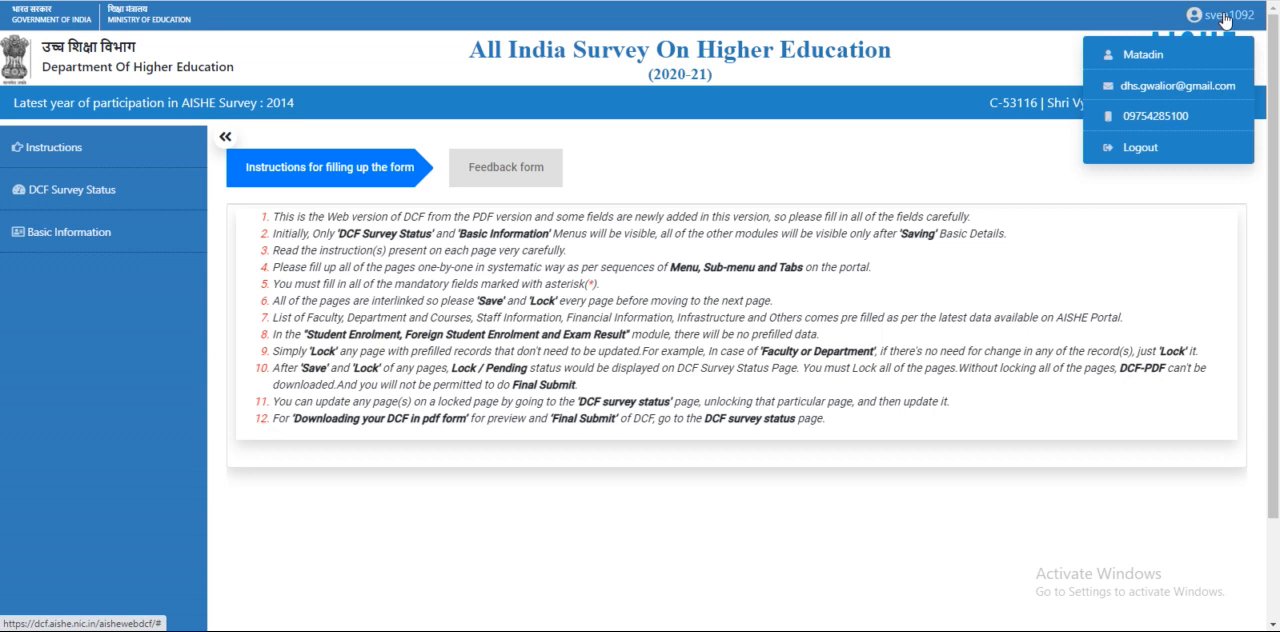
pyautogui.click(1226, 18)
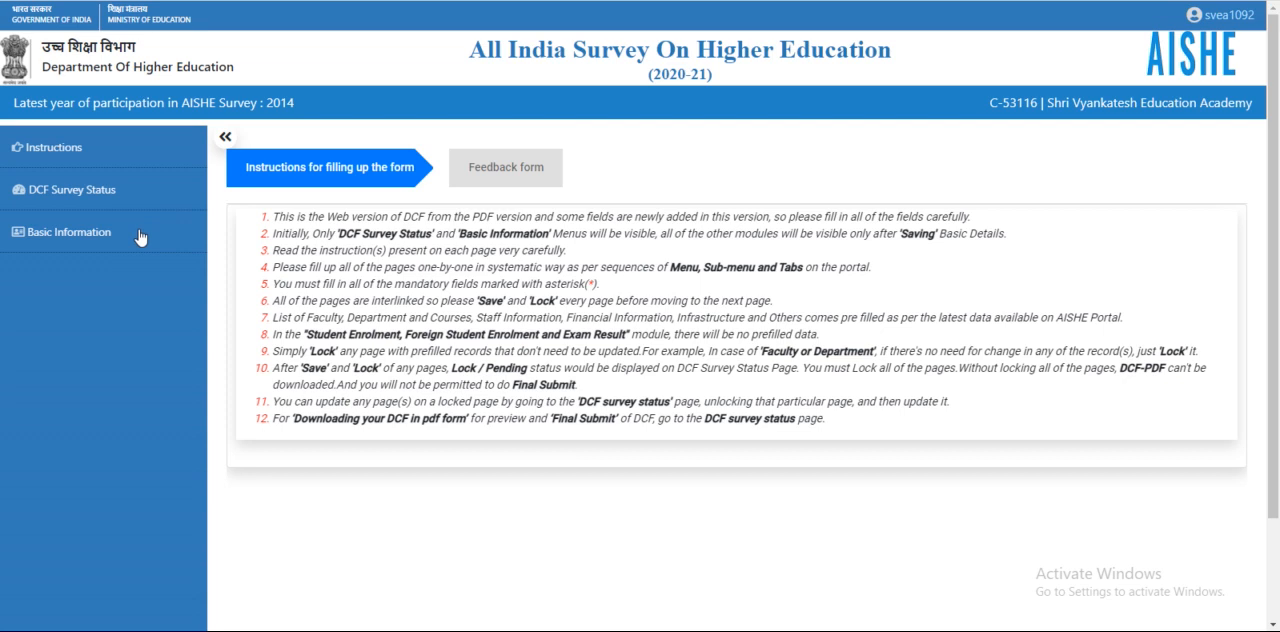
pyautogui.click(77, 232)
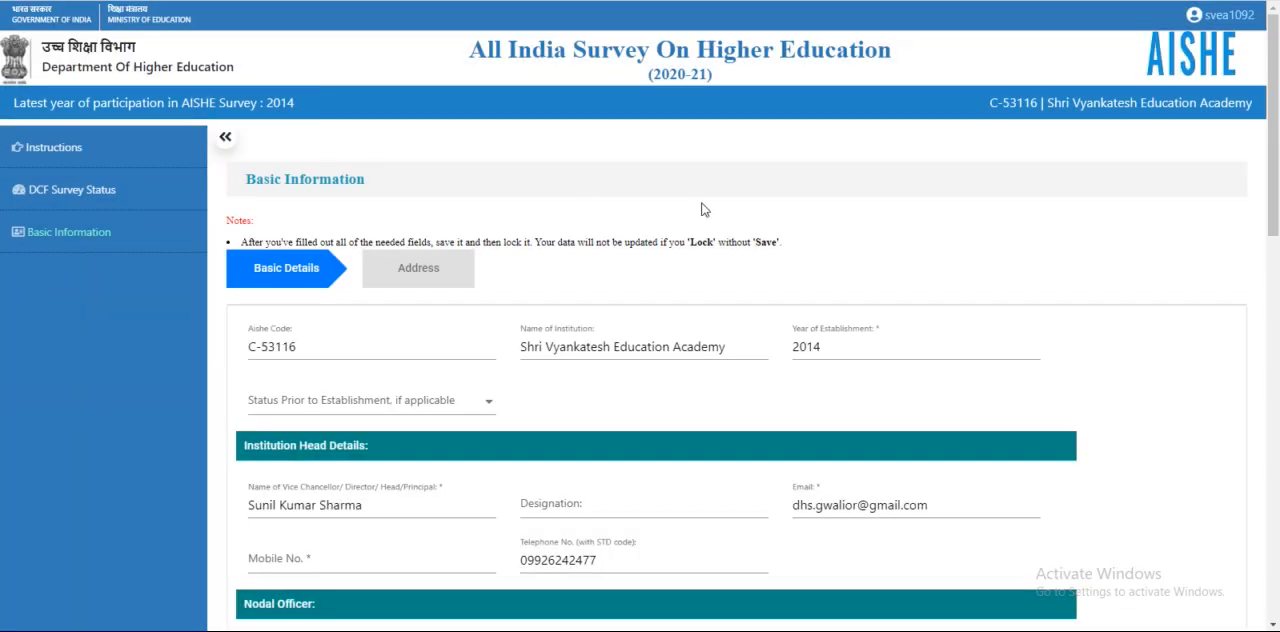
# Review all sections of the Basic Details form, from the institution head details down to the residential facility
pyautogui.scroll(-2, 702, 209)
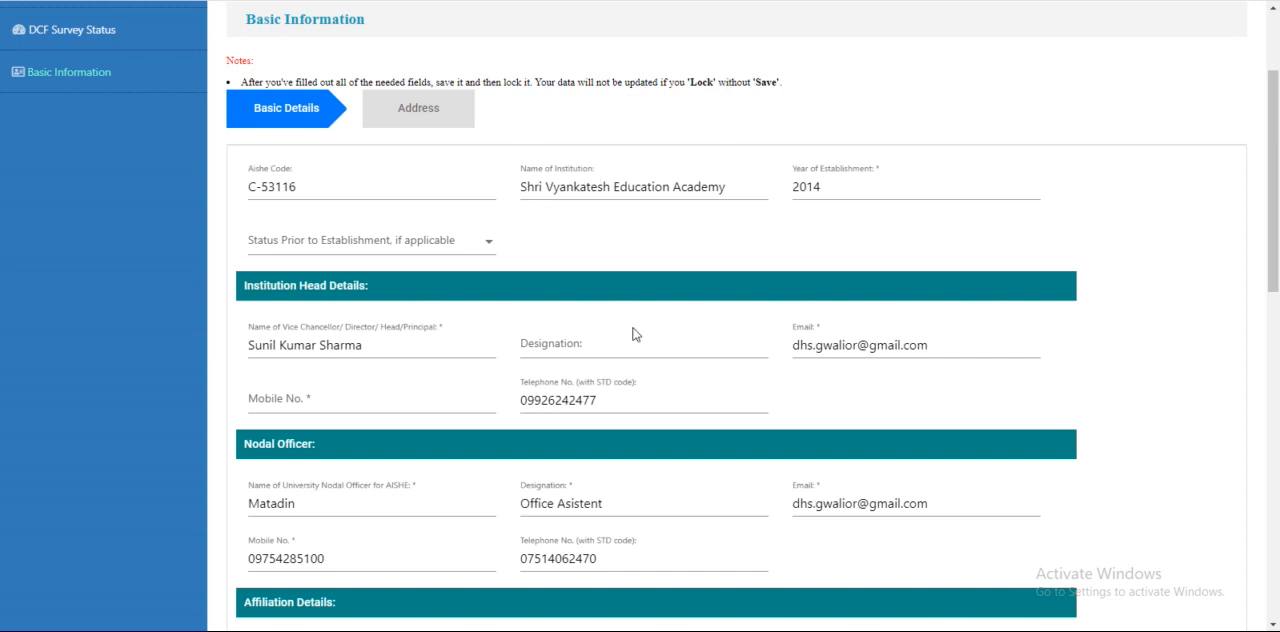
pyautogui.scroll(-2, 650, 345)
pyautogui.scroll(-3, 706, 363)
pyautogui.scroll(4, 766, 383)
pyautogui.scroll(2, 766, 386)
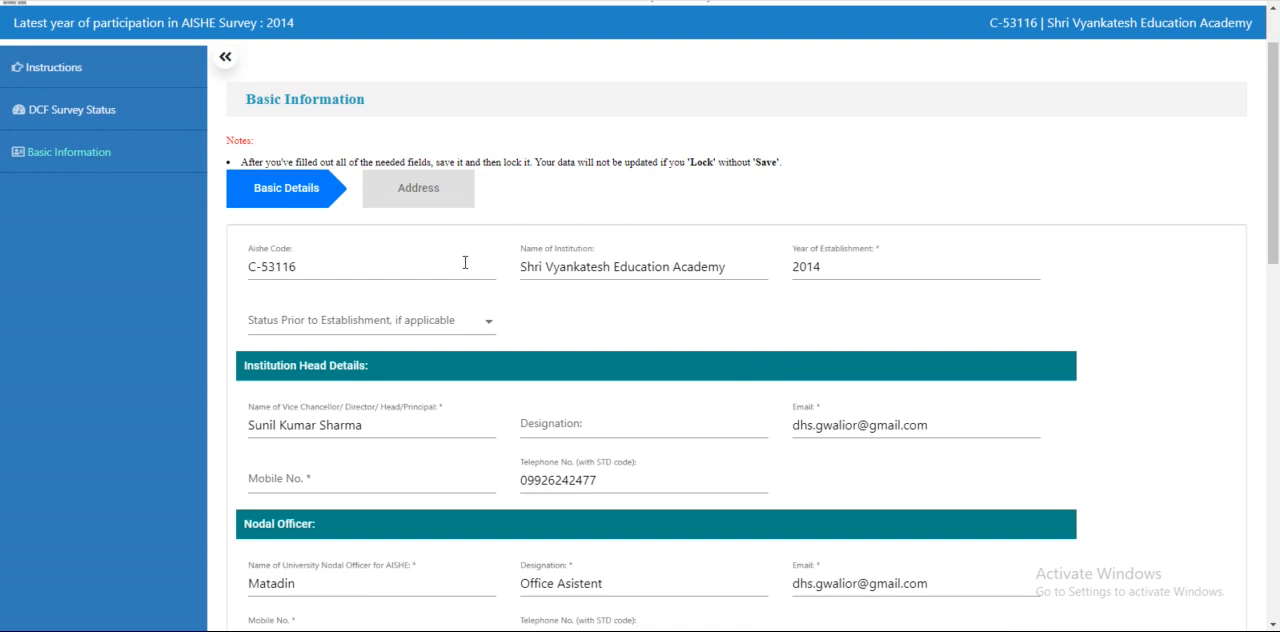
pyautogui.scroll(-3, 466, 265)
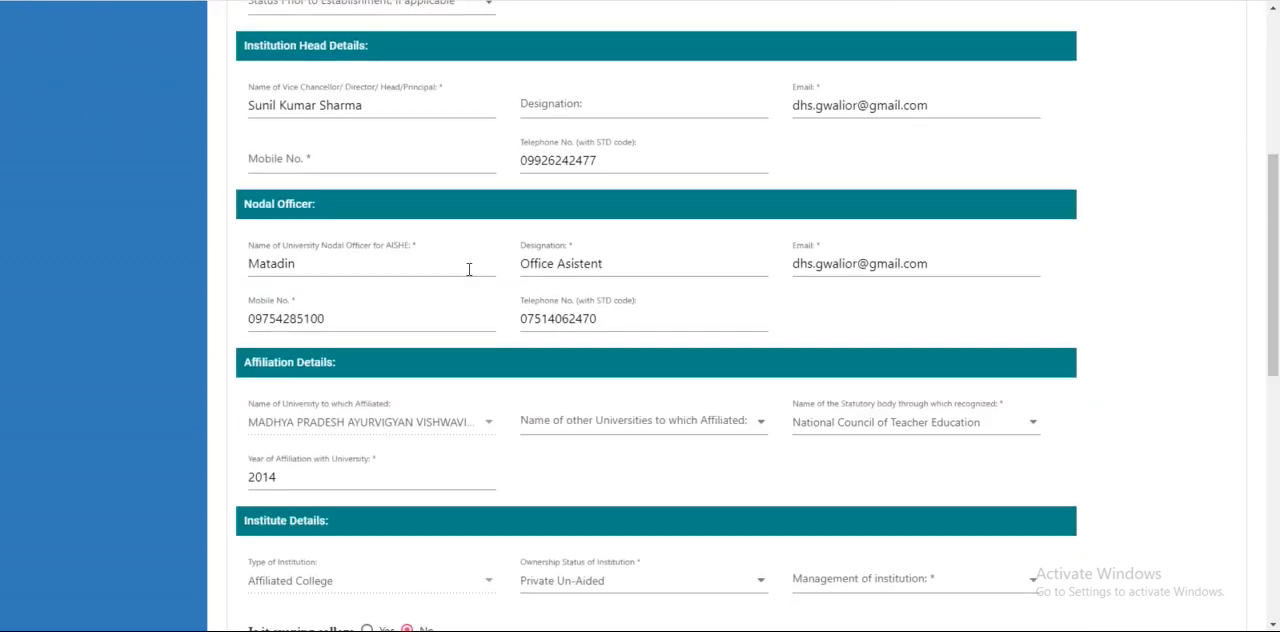
pyautogui.scroll(-6, 470, 275)
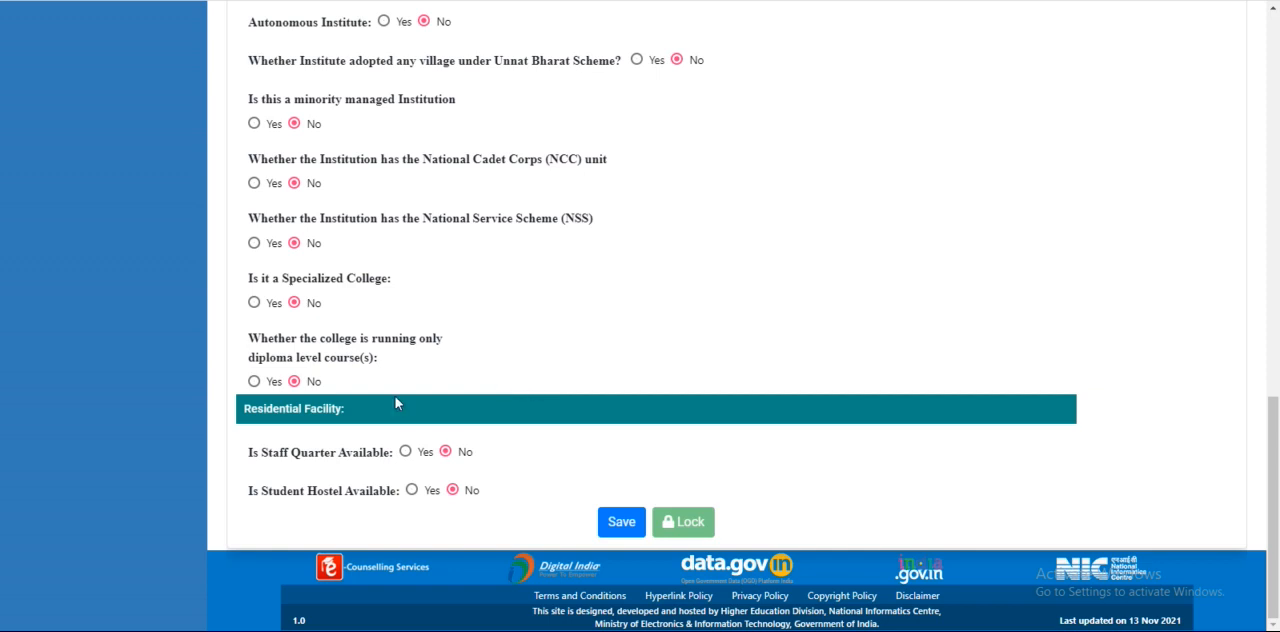
pyautogui.scroll(5, 697, 352)
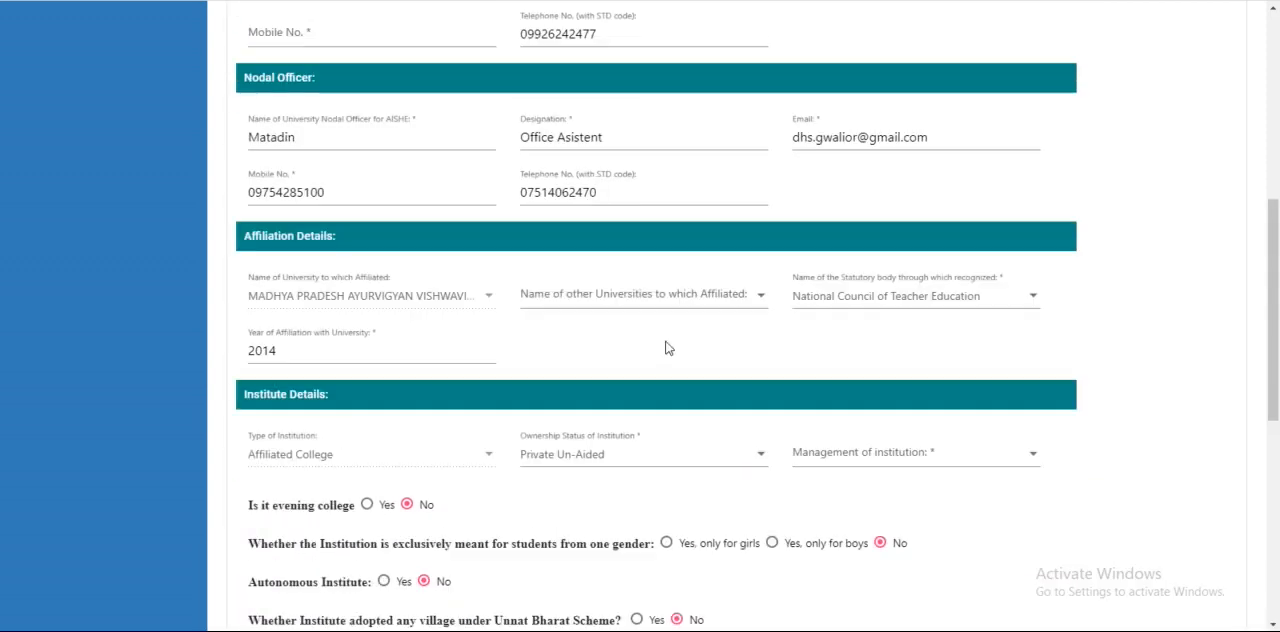
pyautogui.scroll(5, 670, 352)
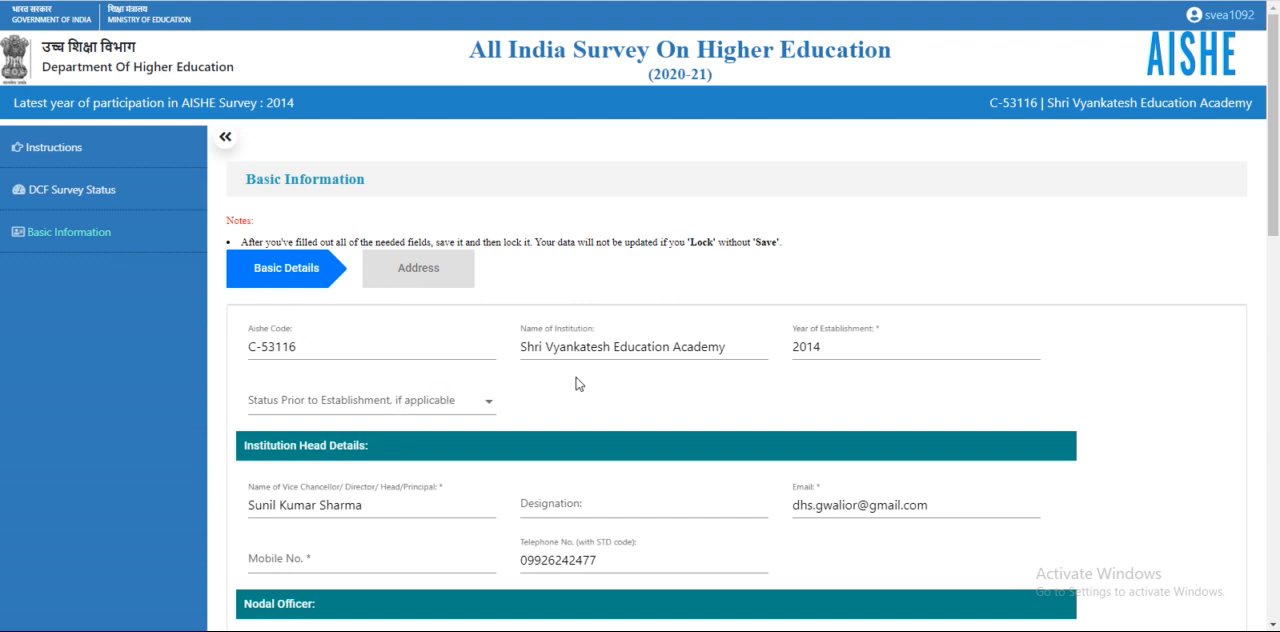
# Set the status prior to establishment to Autonomous College and enter the institution head's mobile number
pyautogui.click(373, 408)
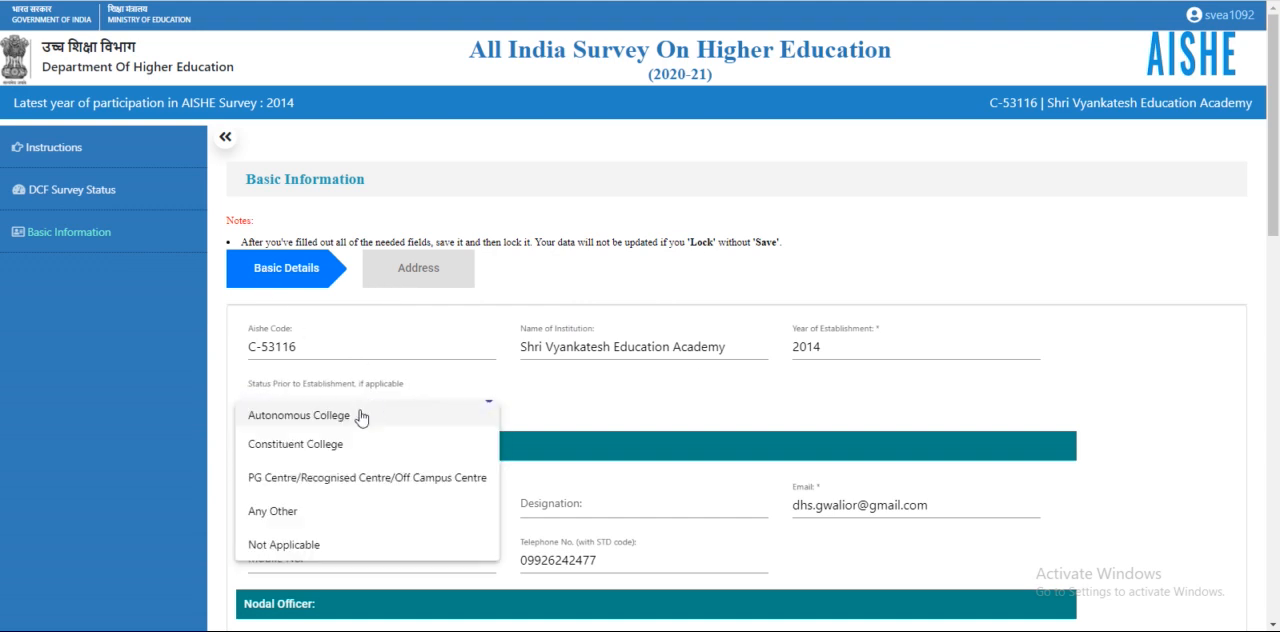
pyautogui.click(360, 416)
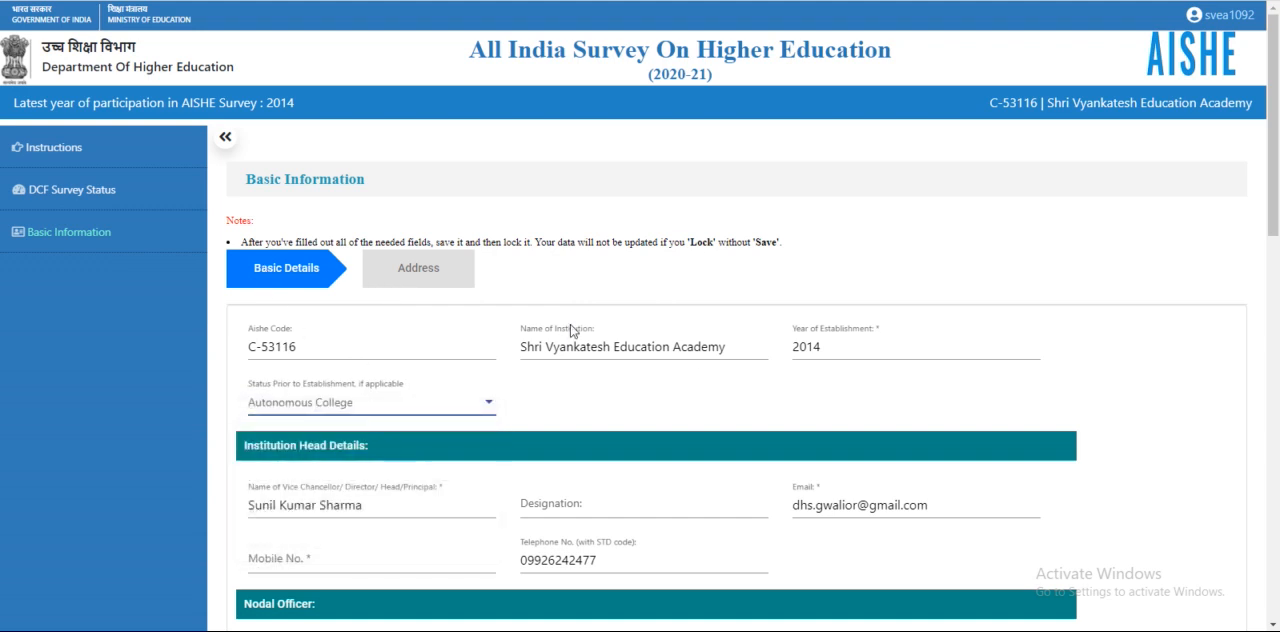
pyautogui.scroll(-3, 587, 332)
pyautogui.click(332, 320)
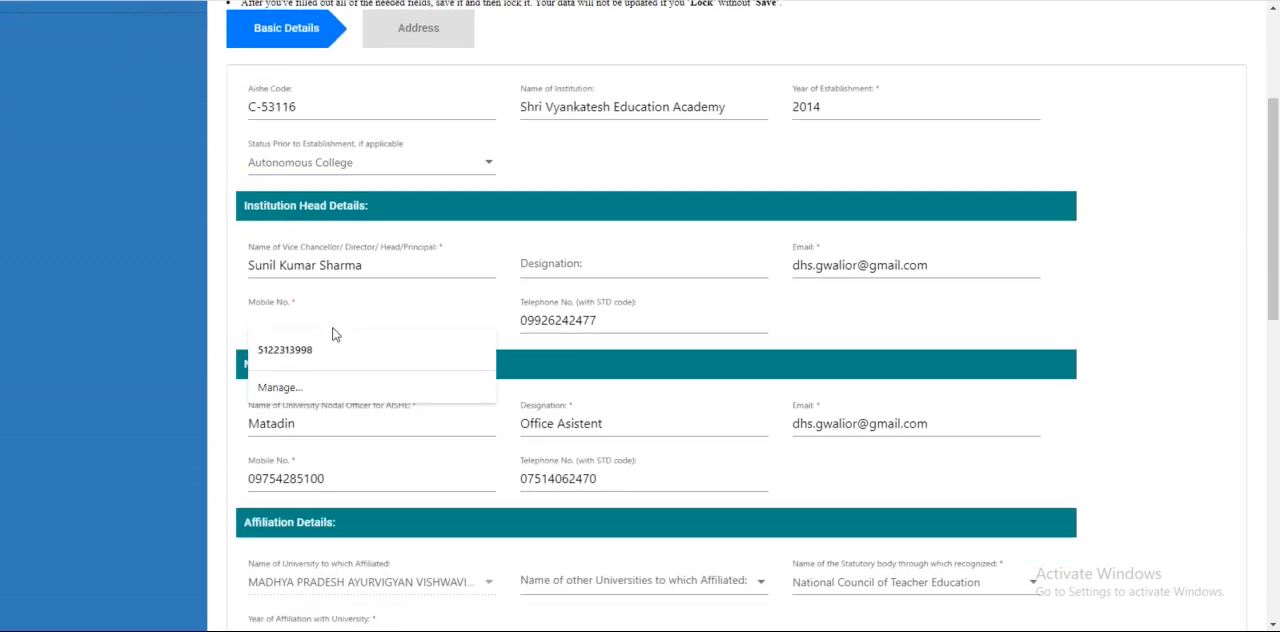
pyautogui.write('989898')
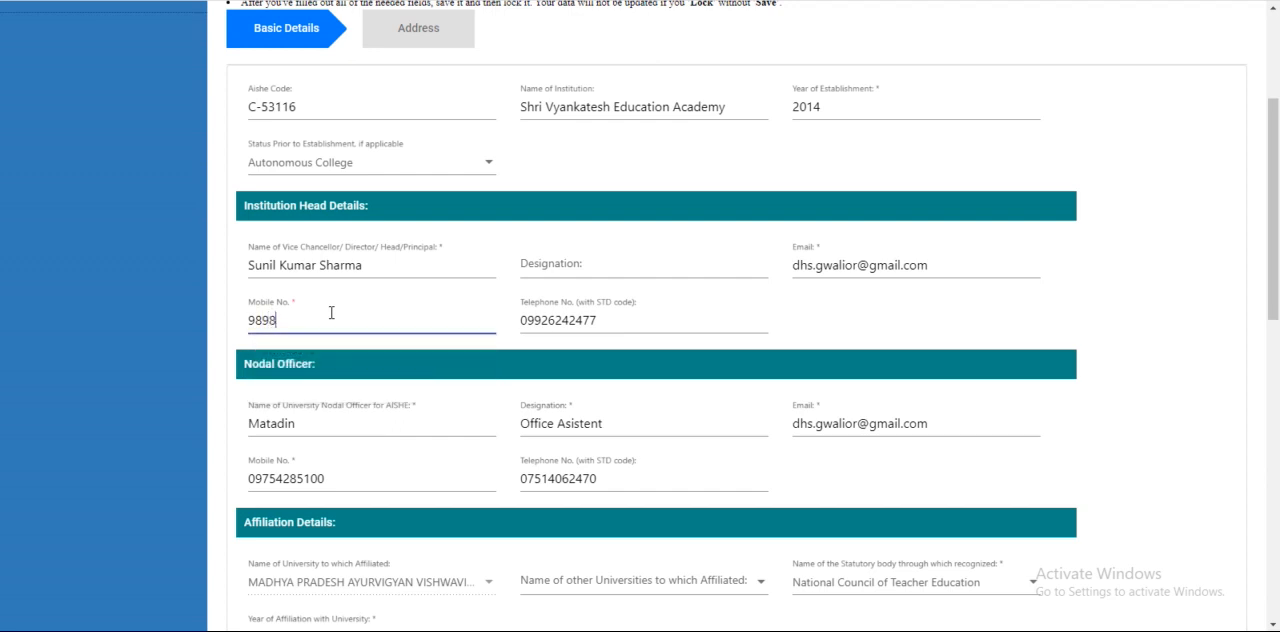
pyautogui.write('9898')
# Review the prefilled nodal officer, affiliation and institute details, including the yes/no questions
pyautogui.scroll(-2, 605, 292)
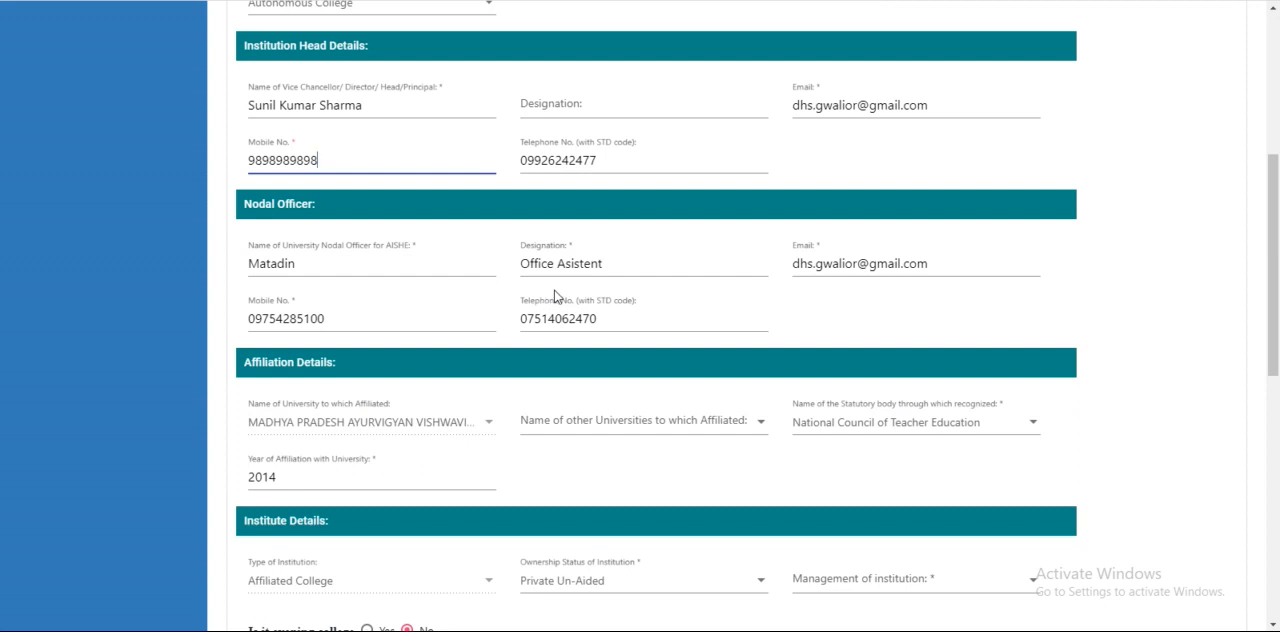
pyautogui.scroll(-1, 556, 296)
pyautogui.scroll(-2, 562, 294)
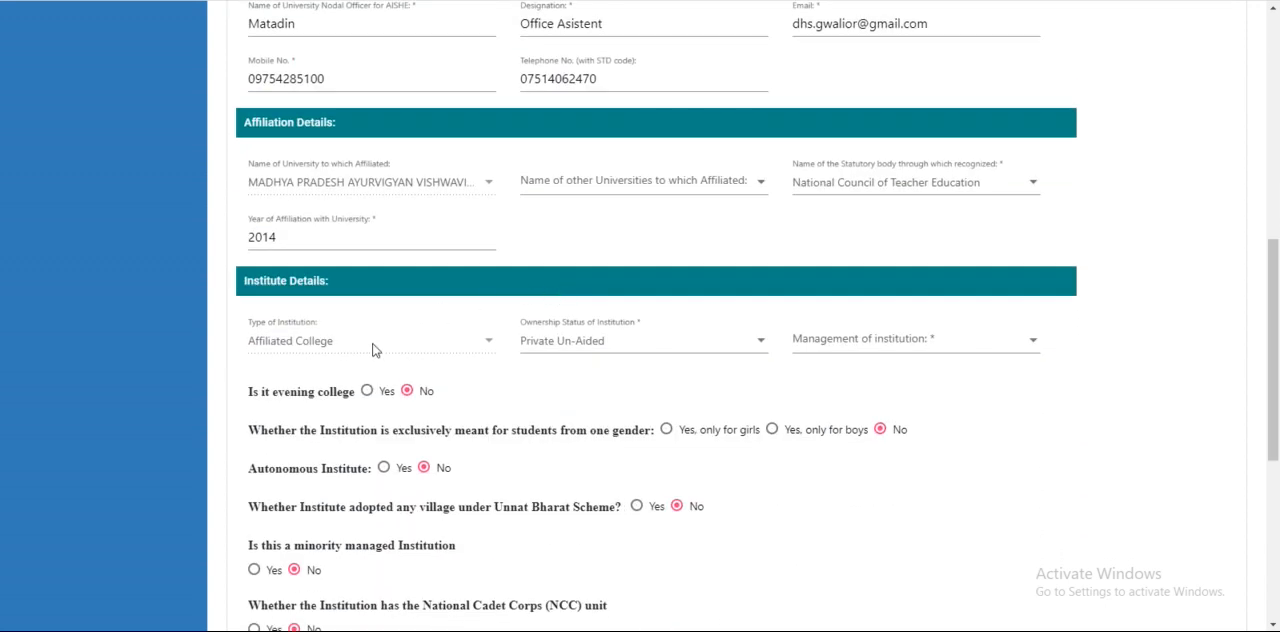
pyautogui.scroll(-2, 940, 358)
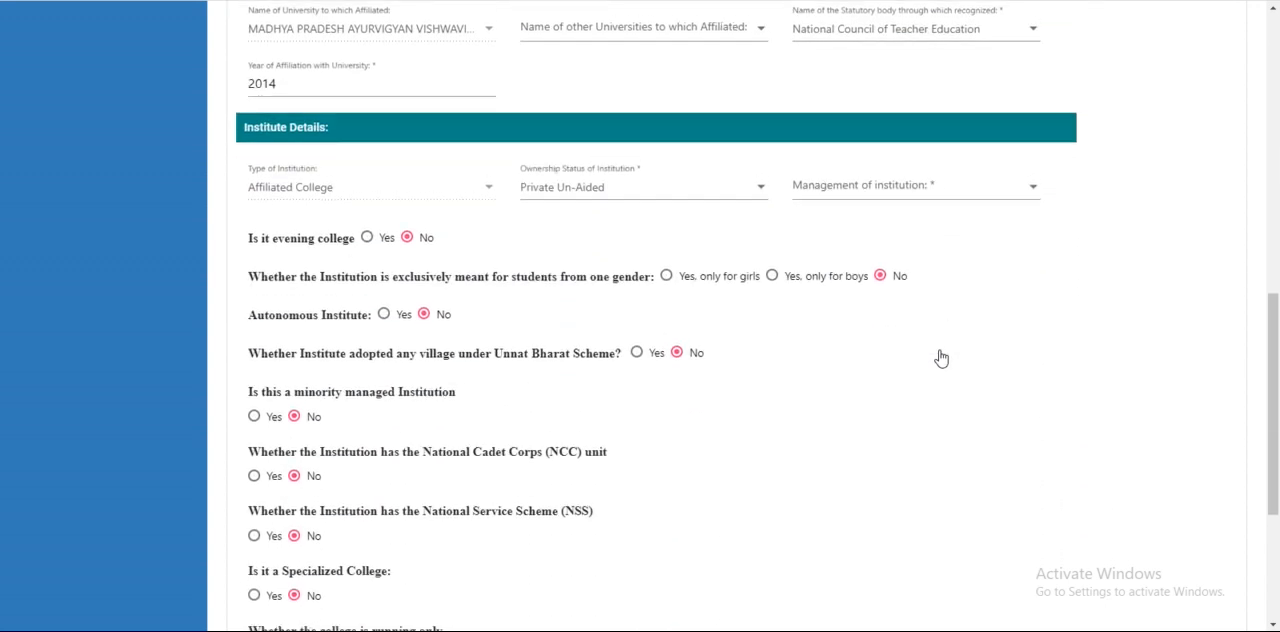
pyautogui.scroll(-1, 762, 340)
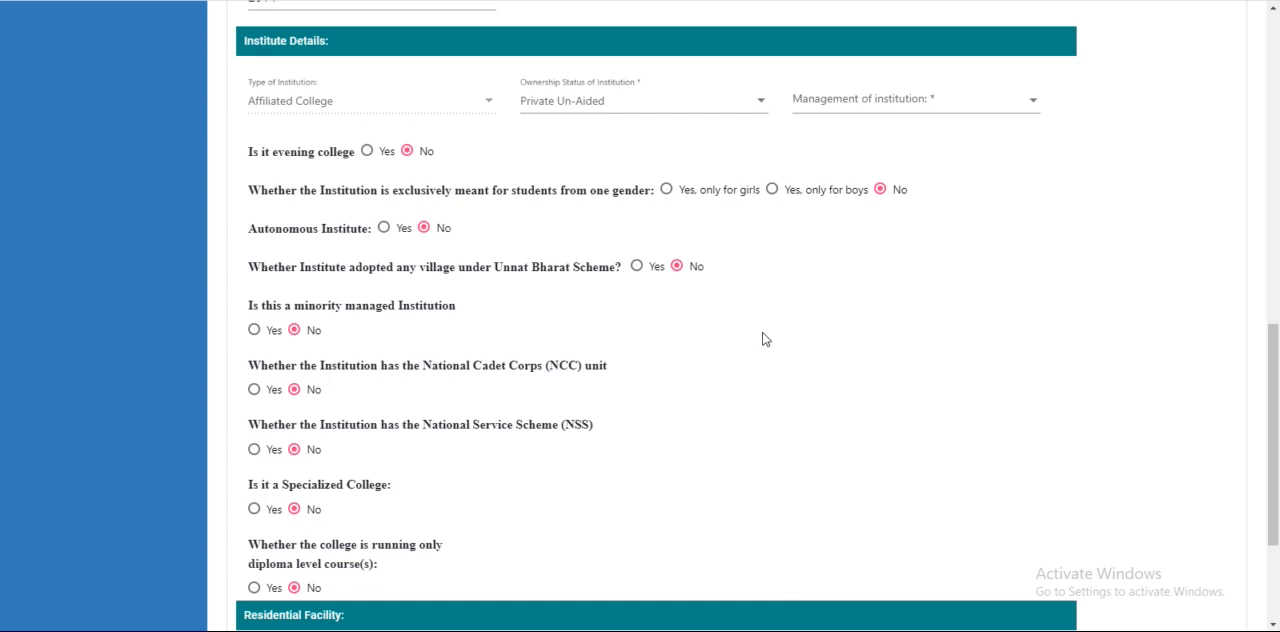
pyautogui.scroll(-1, 762, 340)
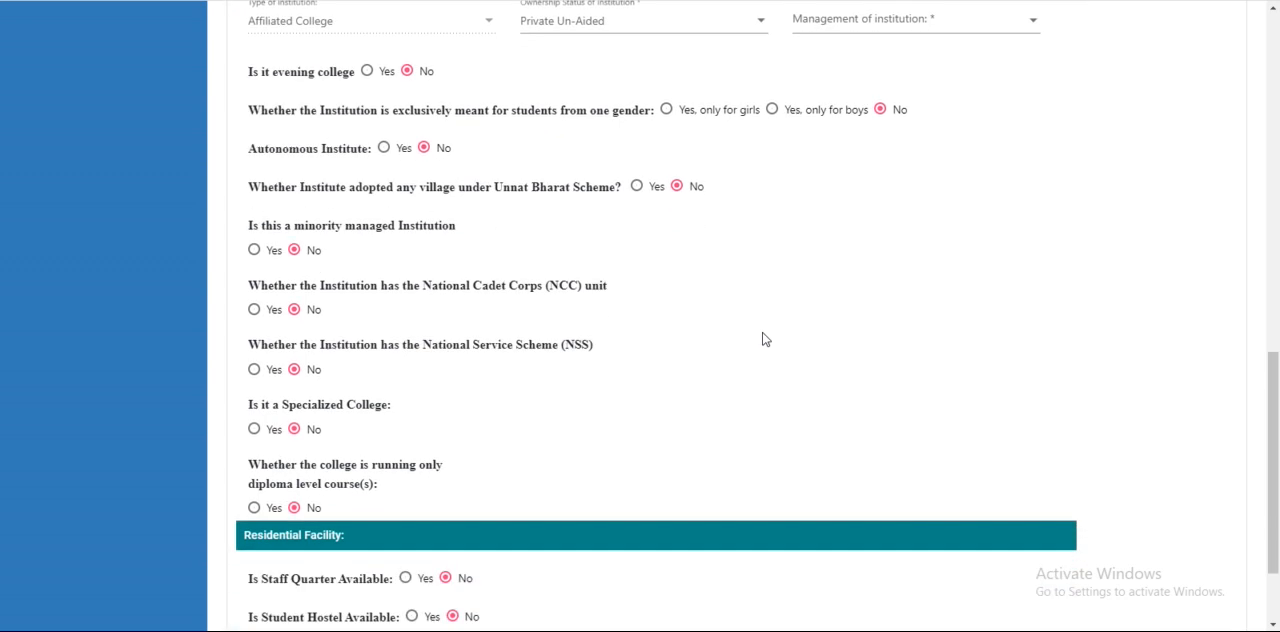
pyautogui.scroll(1, 762, 340)
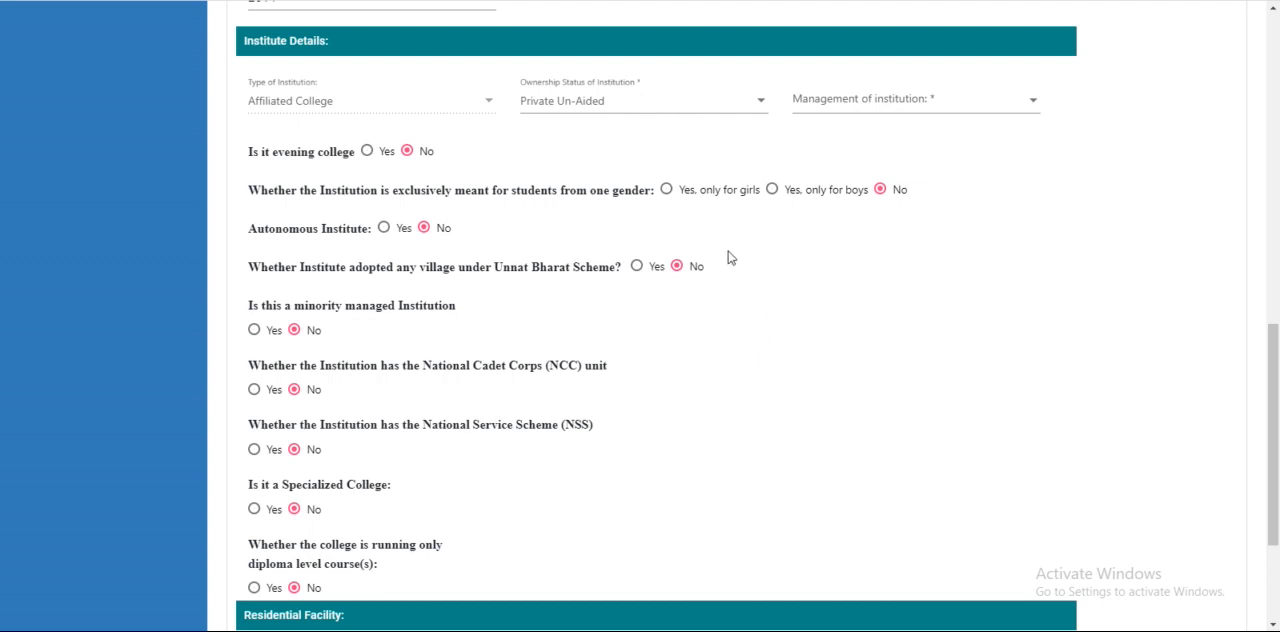
# Mark staff quarters as available, with 10 teaching and 5 non-teaching staff quarters
pyautogui.scroll(-2, 728, 257)
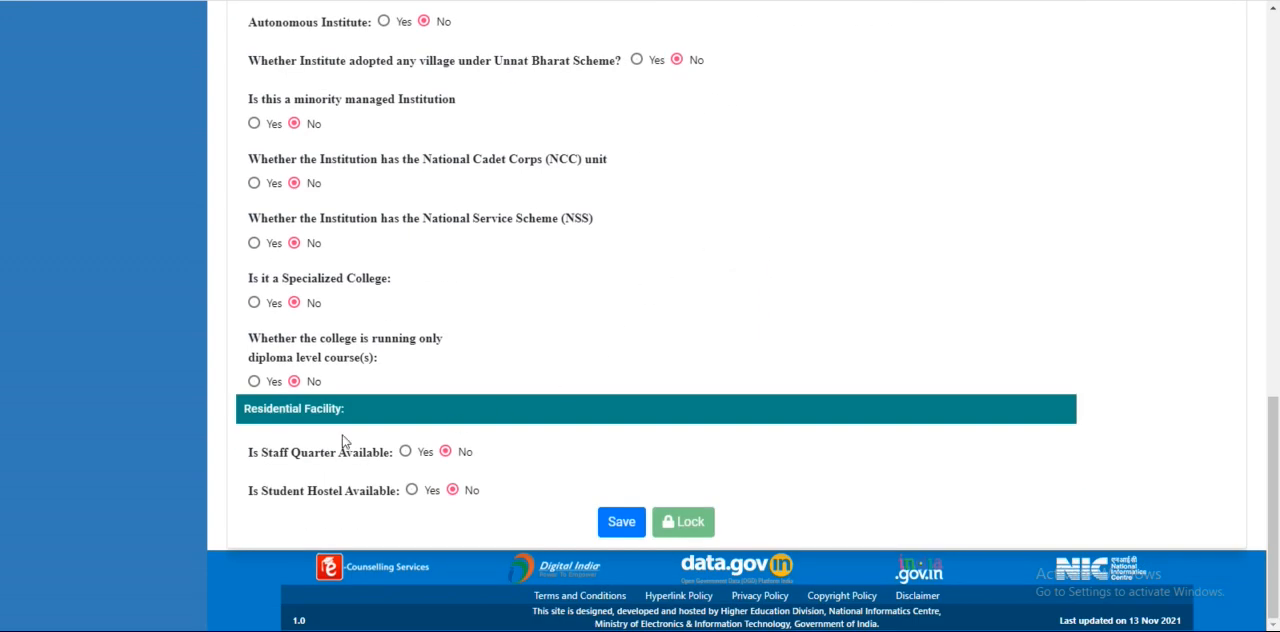
pyautogui.click(405, 453)
pyautogui.scroll(-1, 640, 397)
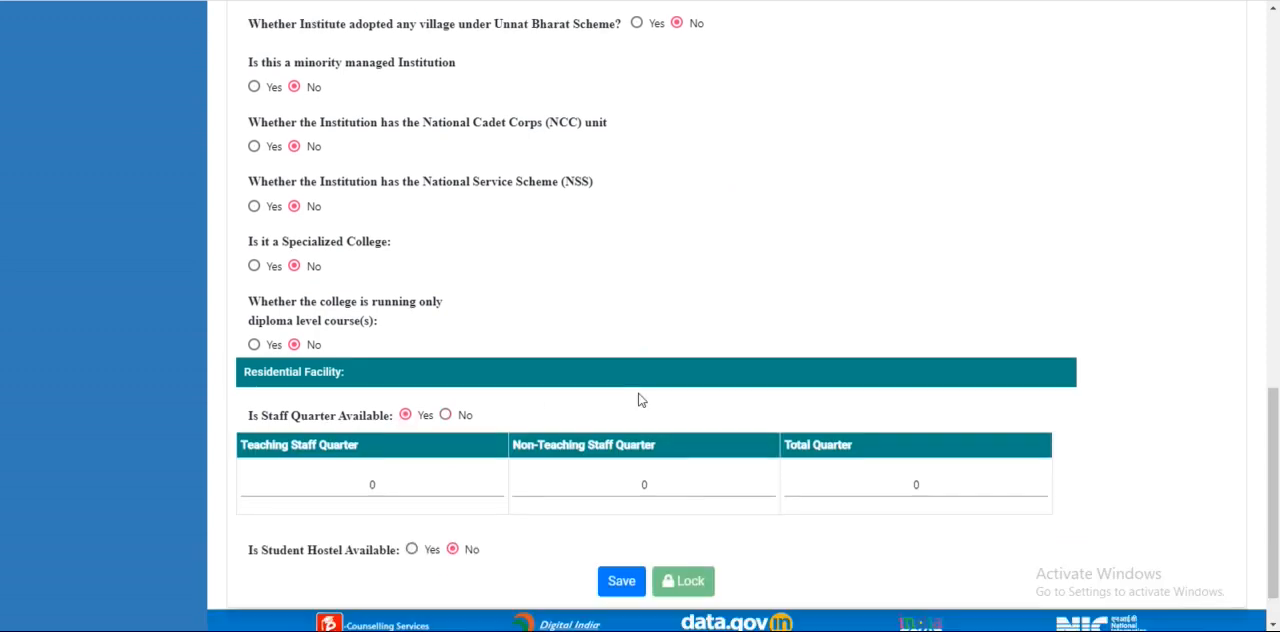
pyautogui.click(351, 425)
pyautogui.write('1')
pyautogui.click(632, 424)
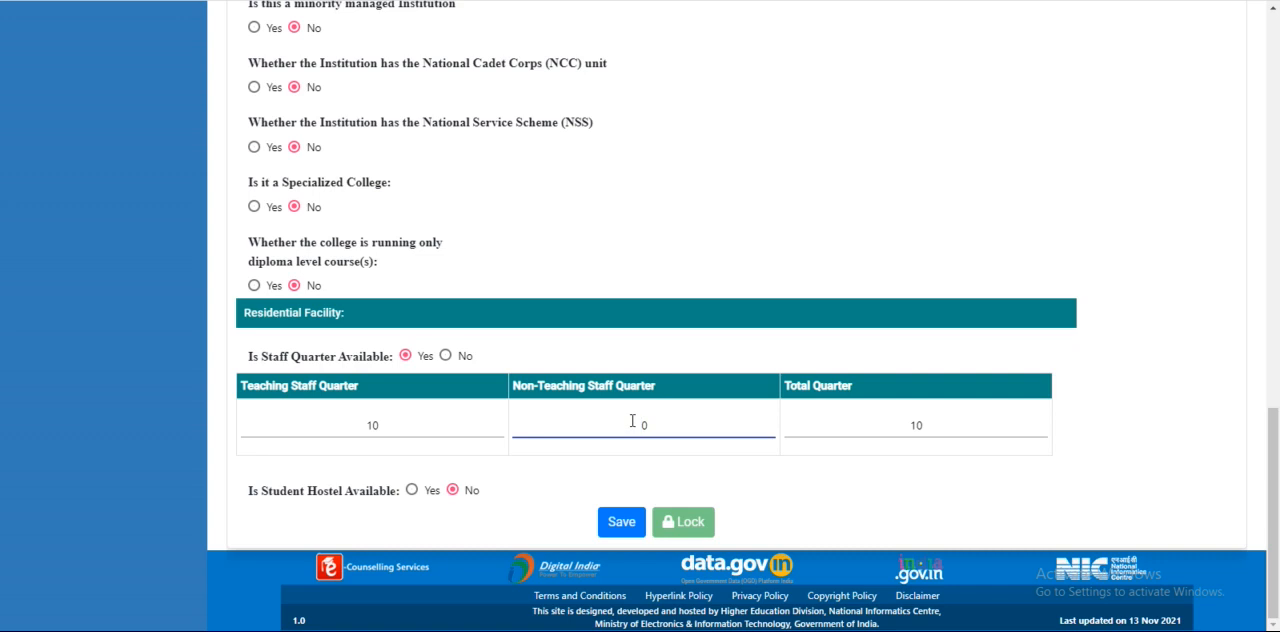
pyautogui.write('5')
pyautogui.press('Delete')
# Mark a student hostel as available and name the first hostel "test hostel1"
pyautogui.click(411, 490)
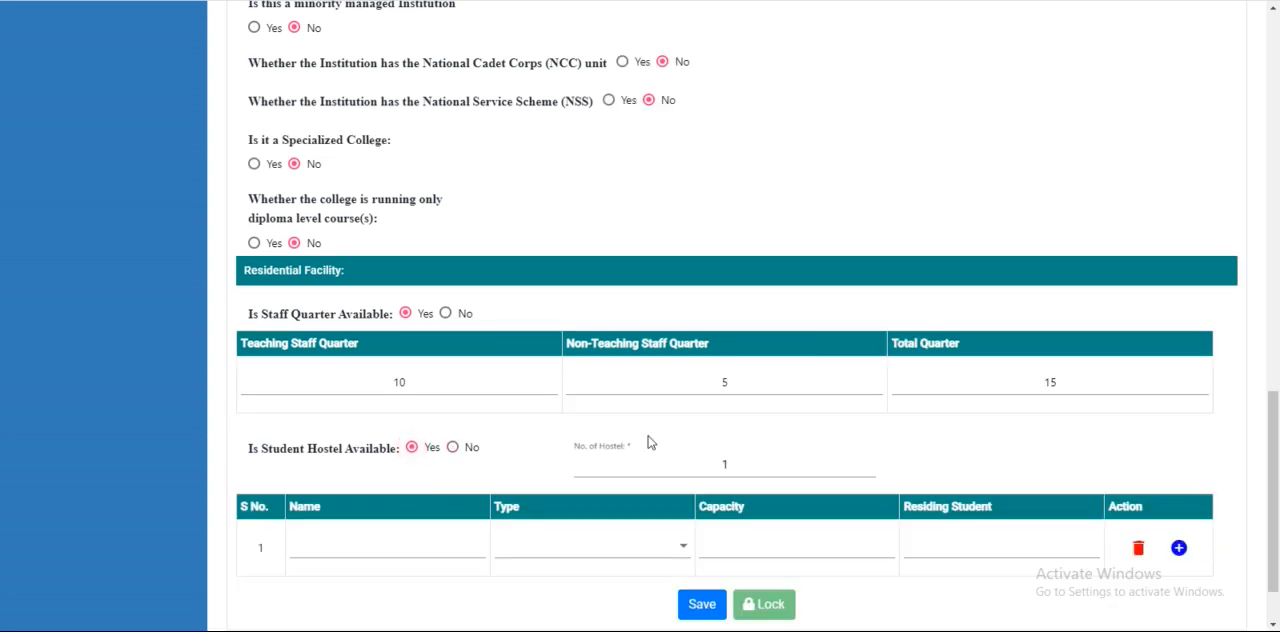
pyautogui.scroll(-2, 646, 445)
pyautogui.click(420, 460)
pyautogui.write('test')
pyautogui.write('ho')
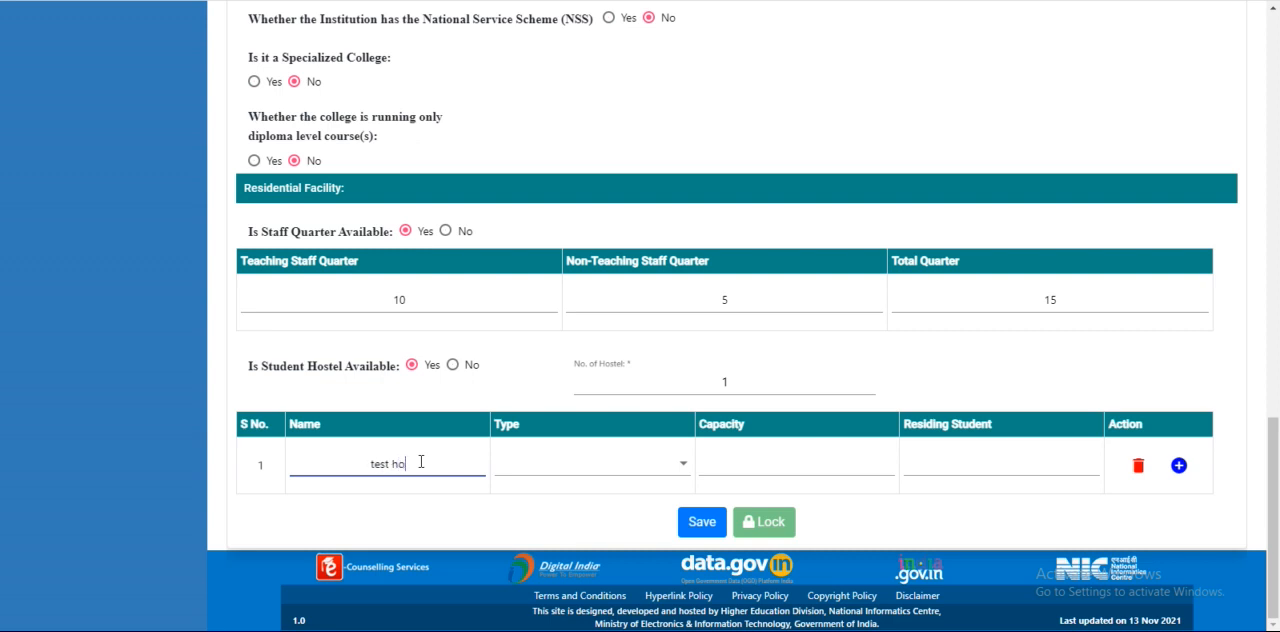
pyautogui.write('stel1')
# Set the hostel's type to Boys Hostel, capacity to 100 and residing students to 99, and try to save the page
pyautogui.click(602, 472)
pyautogui.click(570, 479)
pyautogui.click(759, 464)
pyautogui.write('100')
pyautogui.click(997, 466)
pyautogui.write('99')
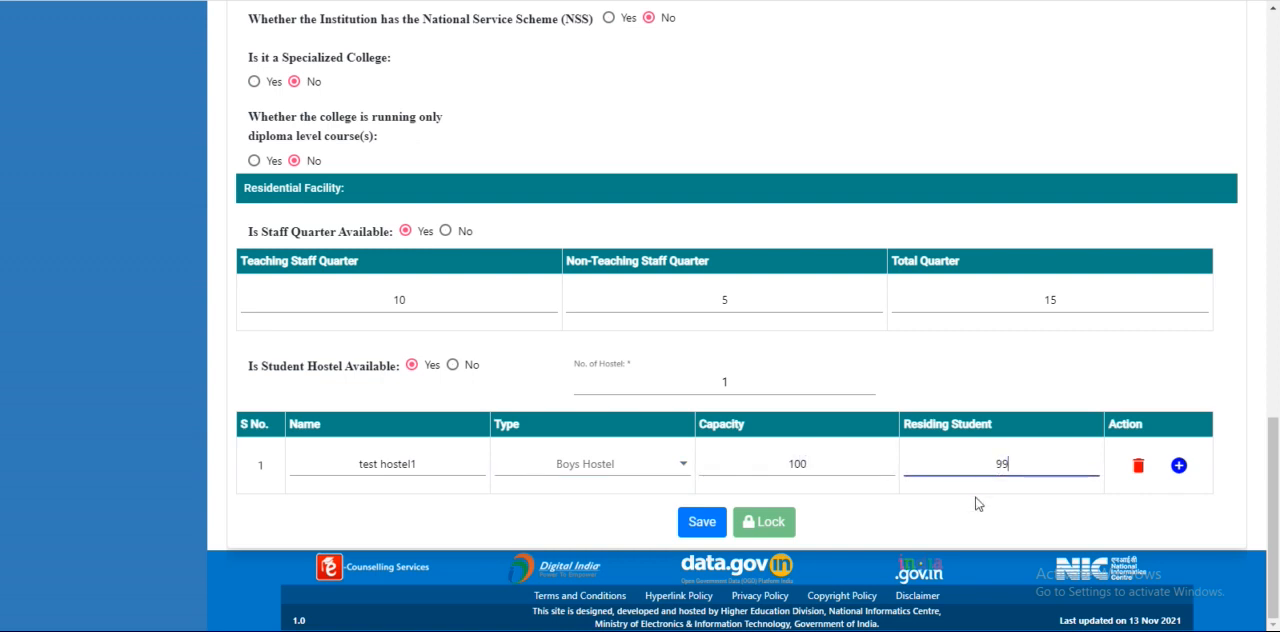
pyautogui.click(700, 522)
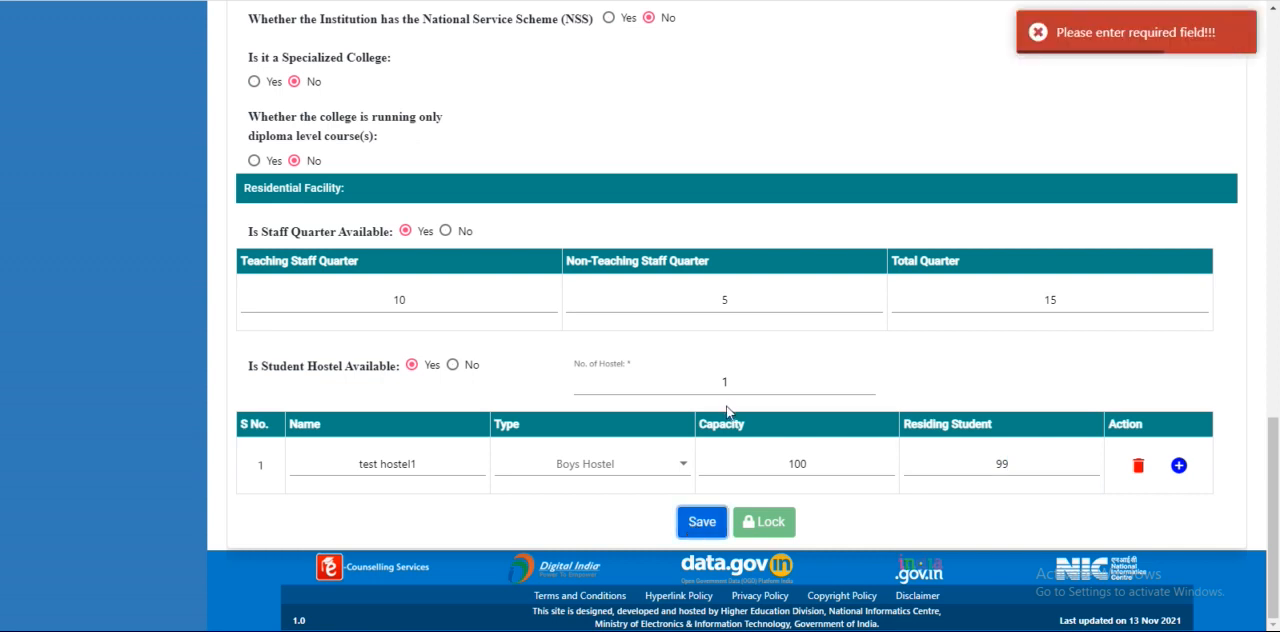
# Set the management of institution to Government in the institute details and save the page
pyautogui.scroll(7, 745, 420)
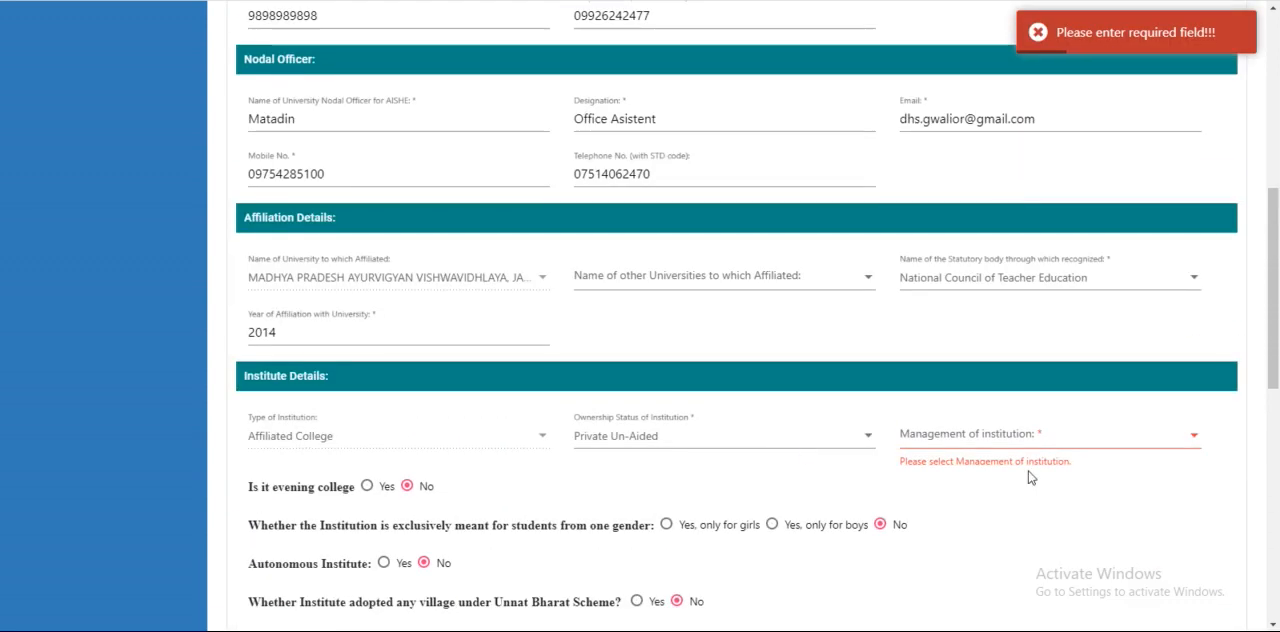
pyautogui.click(1020, 445)
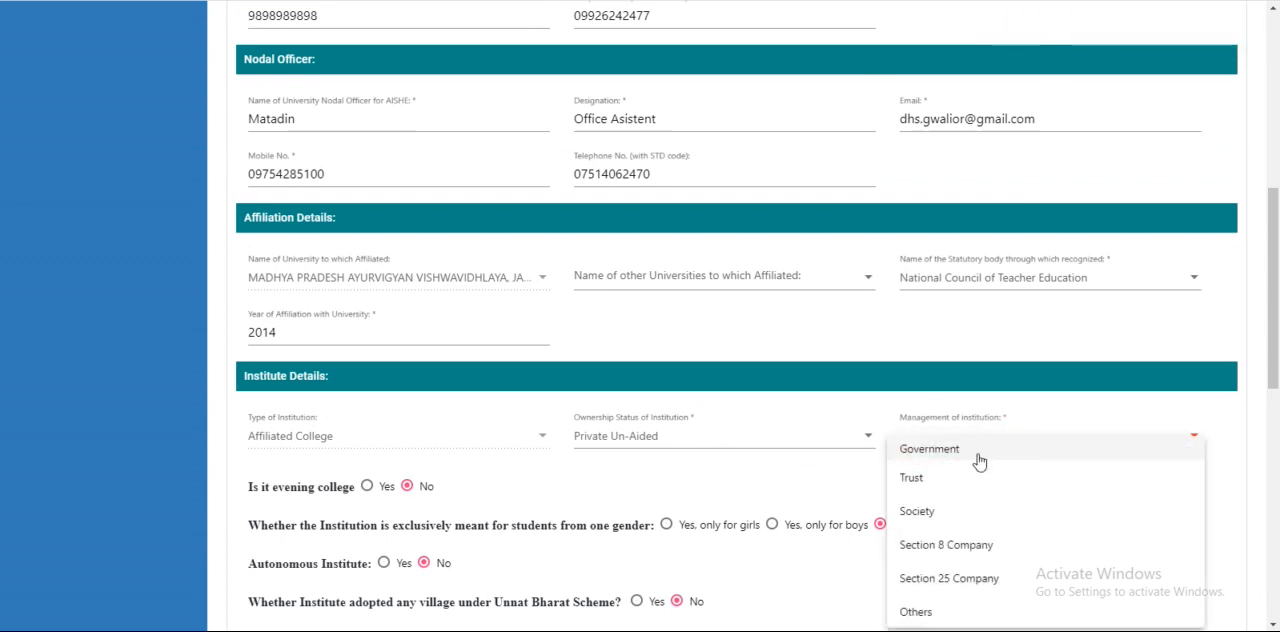
pyautogui.click(977, 452)
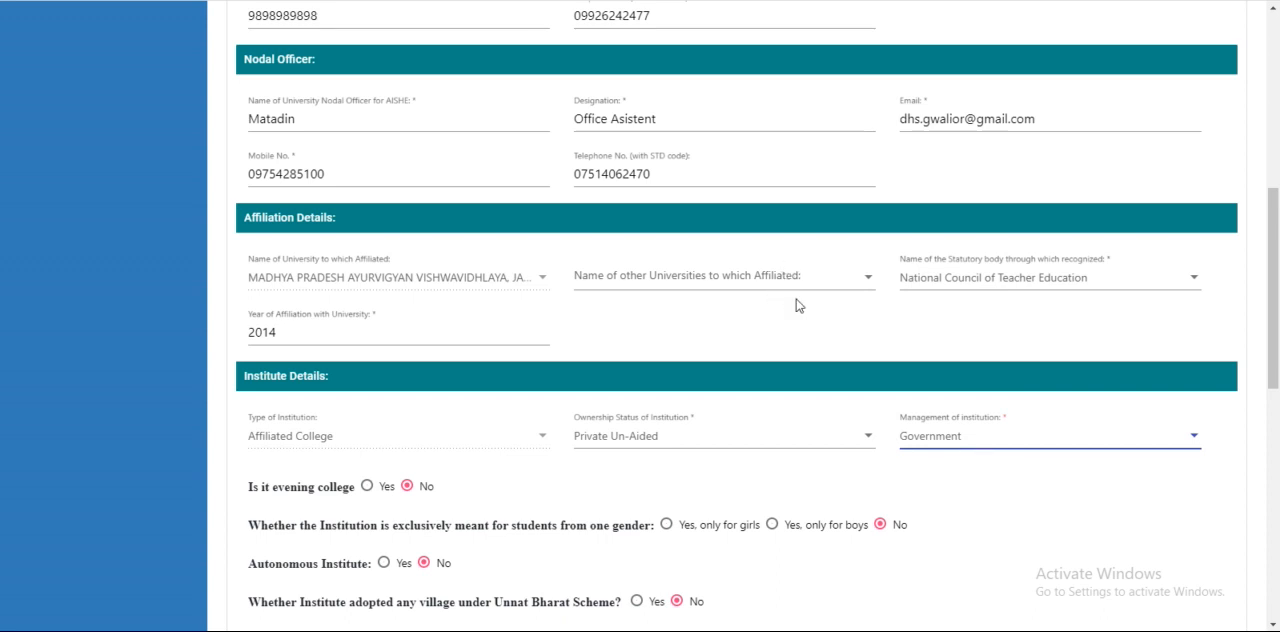
pyautogui.scroll(-7, 854, 337)
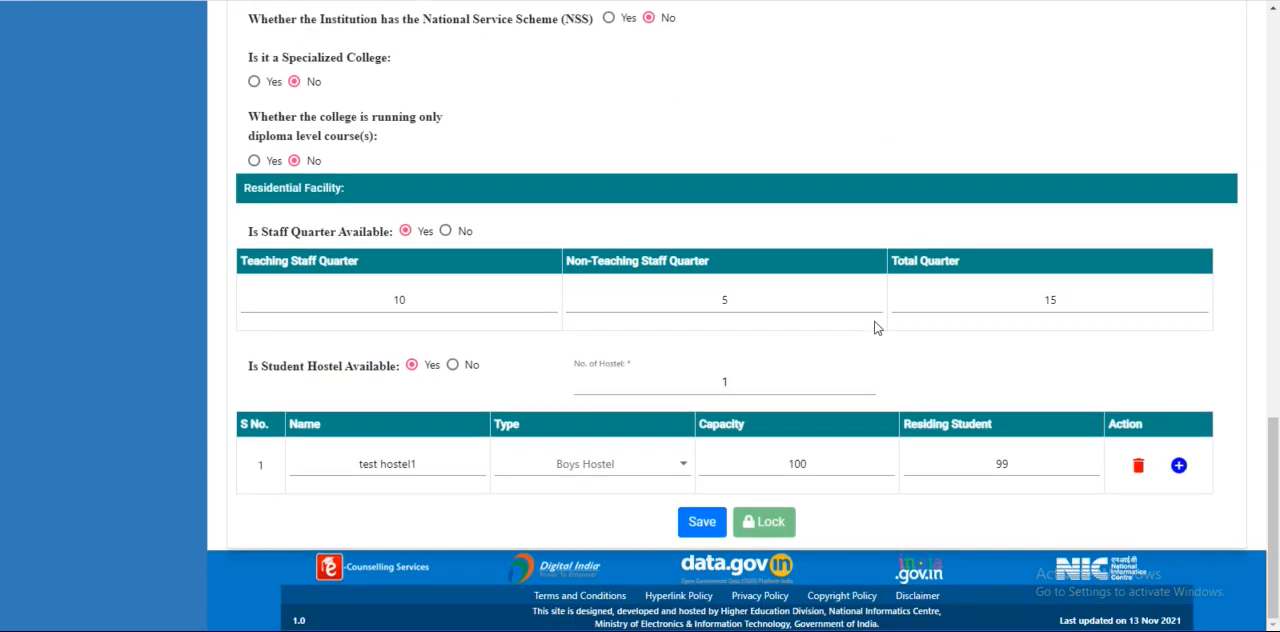
pyautogui.click(706, 527)
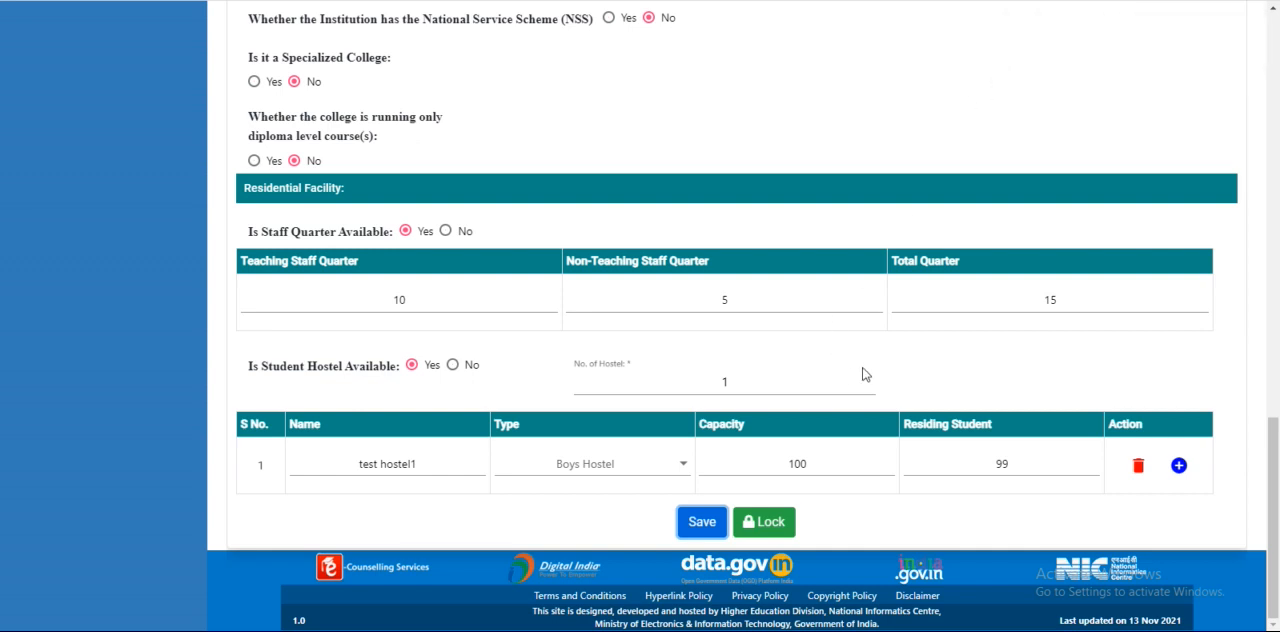
# Lock the college's Basic Details page and reopen it to review the locked fields
pyautogui.scroll(15, 865, 375)
pyautogui.scroll(3, 851, 352)
pyautogui.scroll(-20, 853, 300)
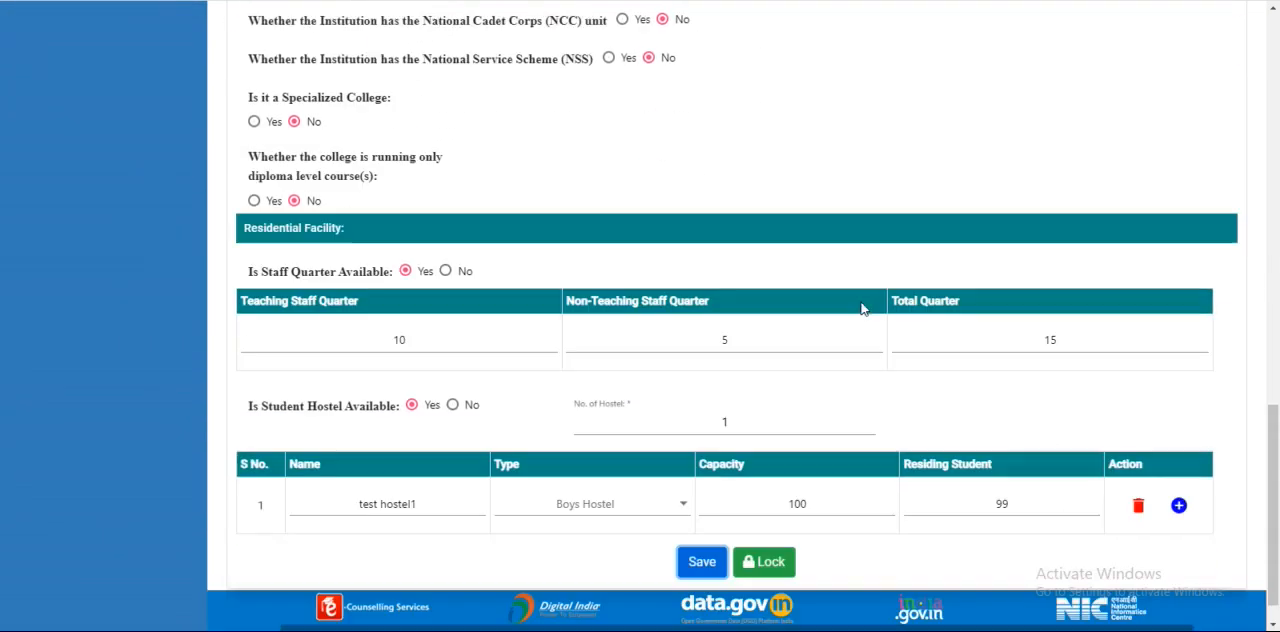
pyautogui.scroll(-1, 862, 309)
pyautogui.click(768, 521)
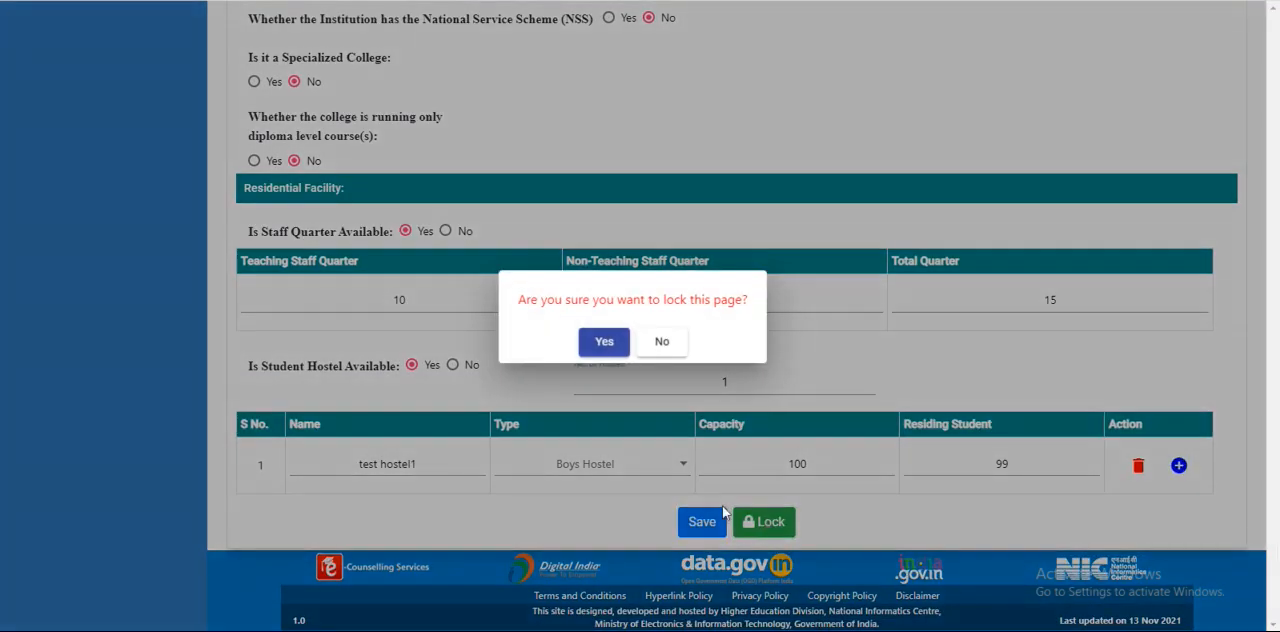
pyautogui.click(604, 342)
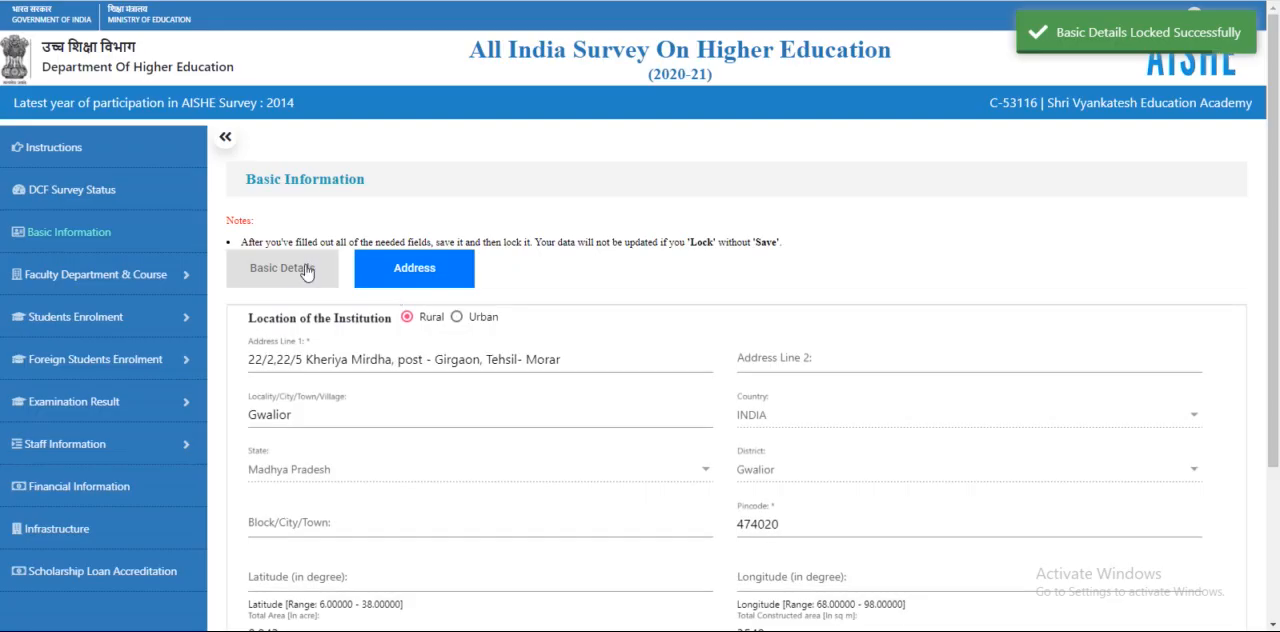
pyautogui.click(307, 270)
pyautogui.scroll(-12, 700, 310)
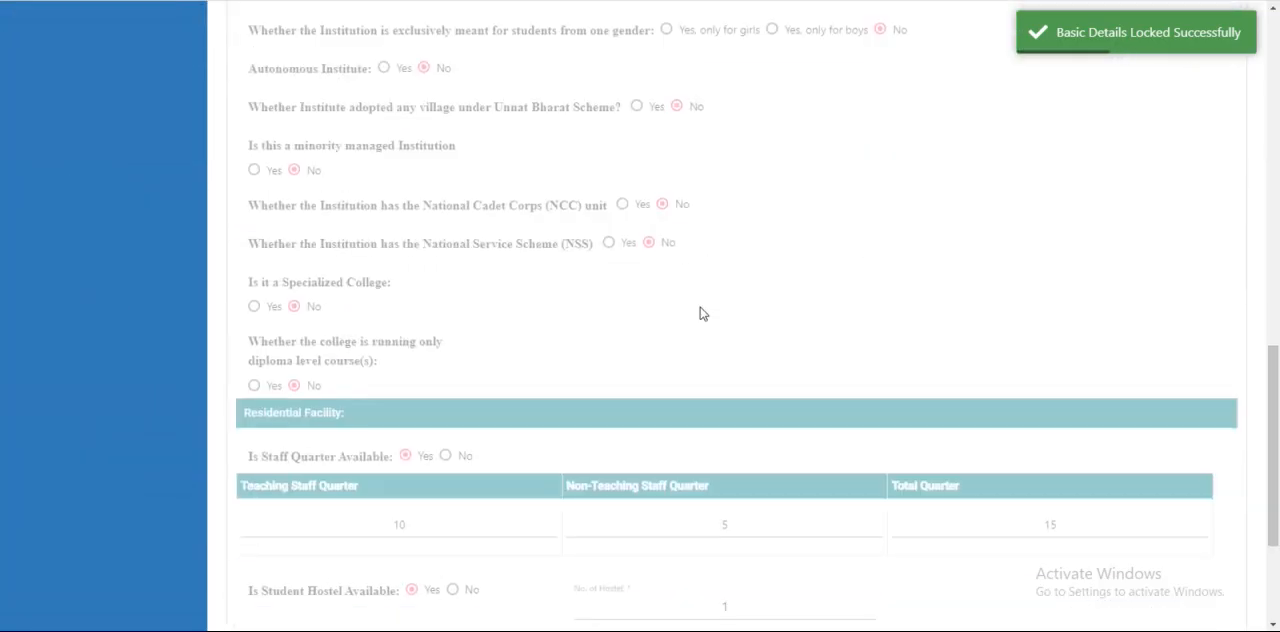
pyautogui.scroll(-3, 737, 343)
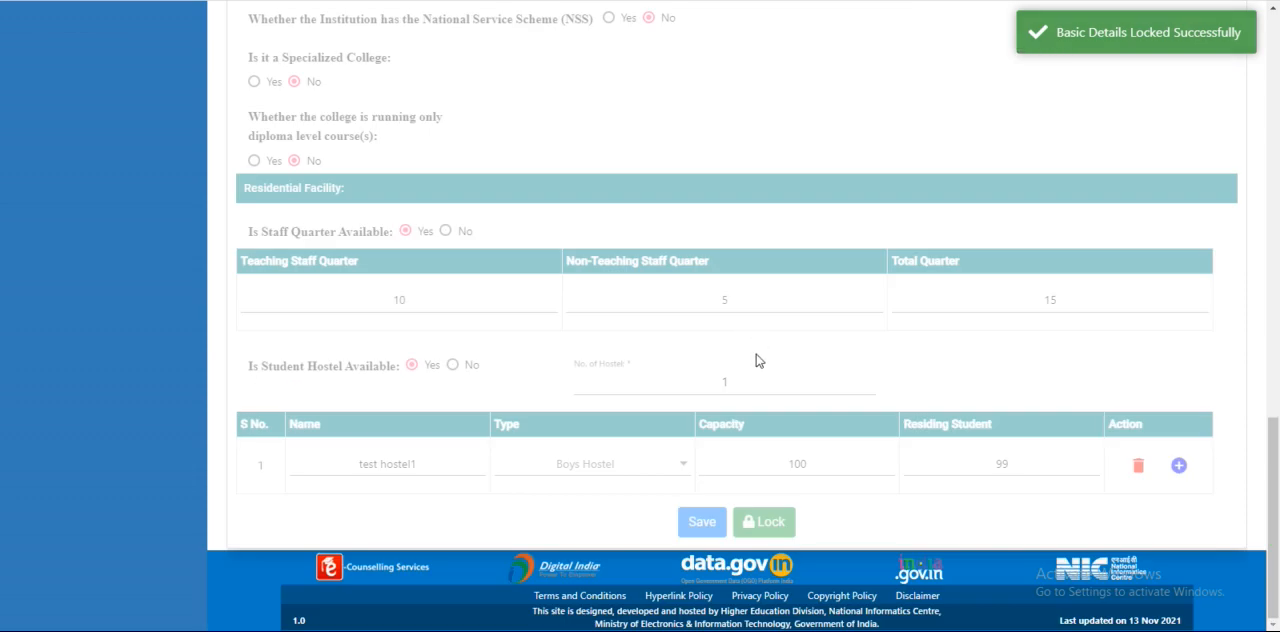
# Open the college's Address page under Basic Information and save its prefilled details
pyautogui.scroll(15, 757, 355)
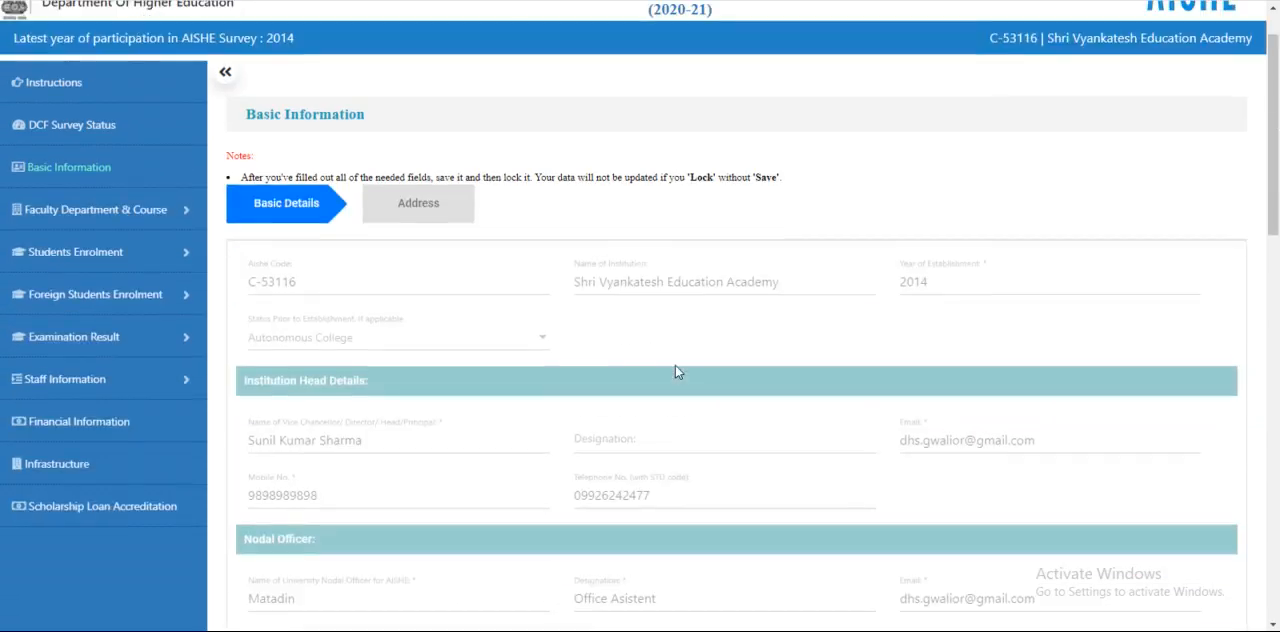
pyautogui.scroll(1, 675, 372)
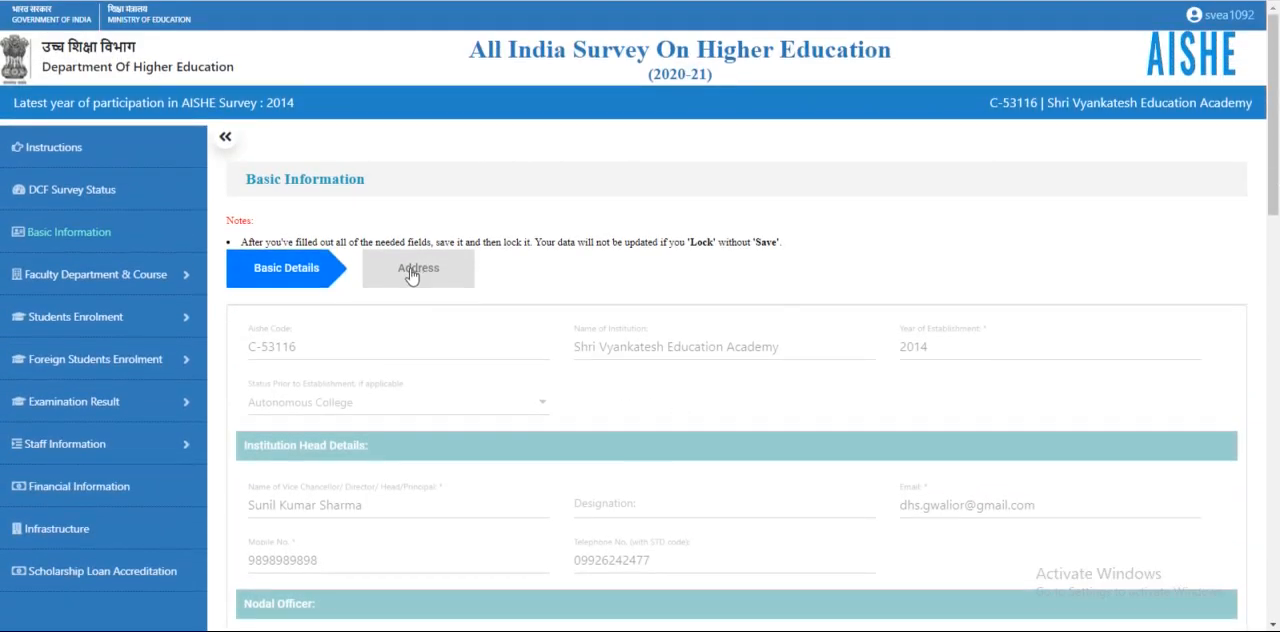
pyautogui.click(413, 277)
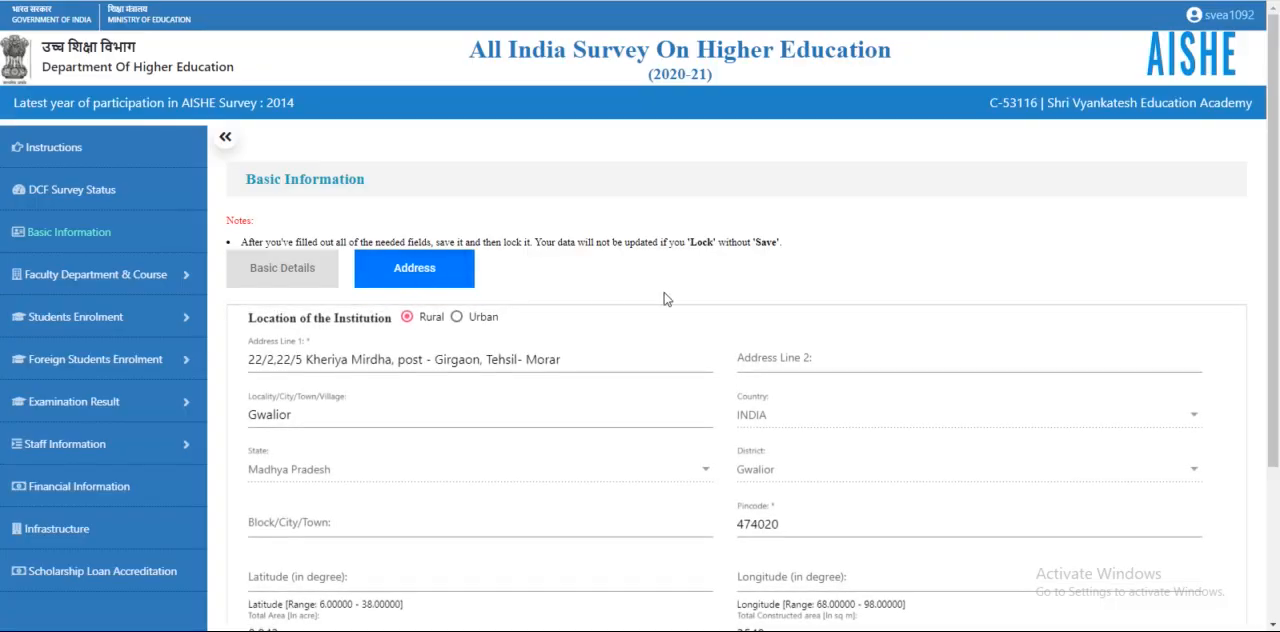
pyautogui.scroll(-2, 753, 290)
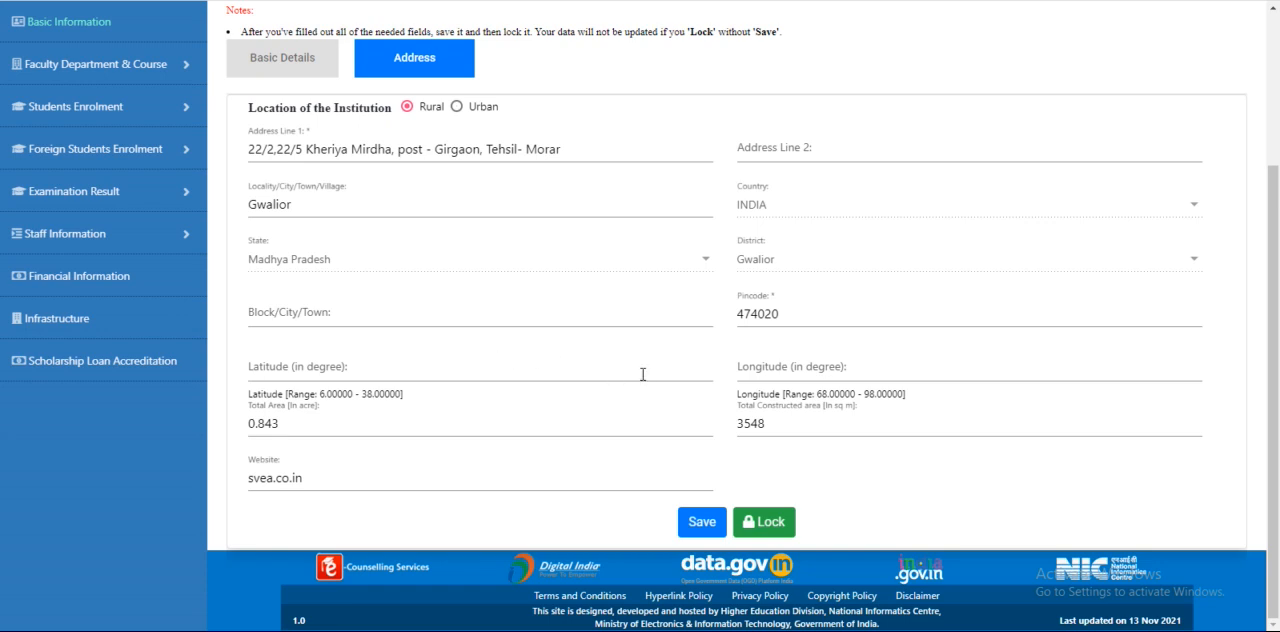
pyautogui.click(688, 526)
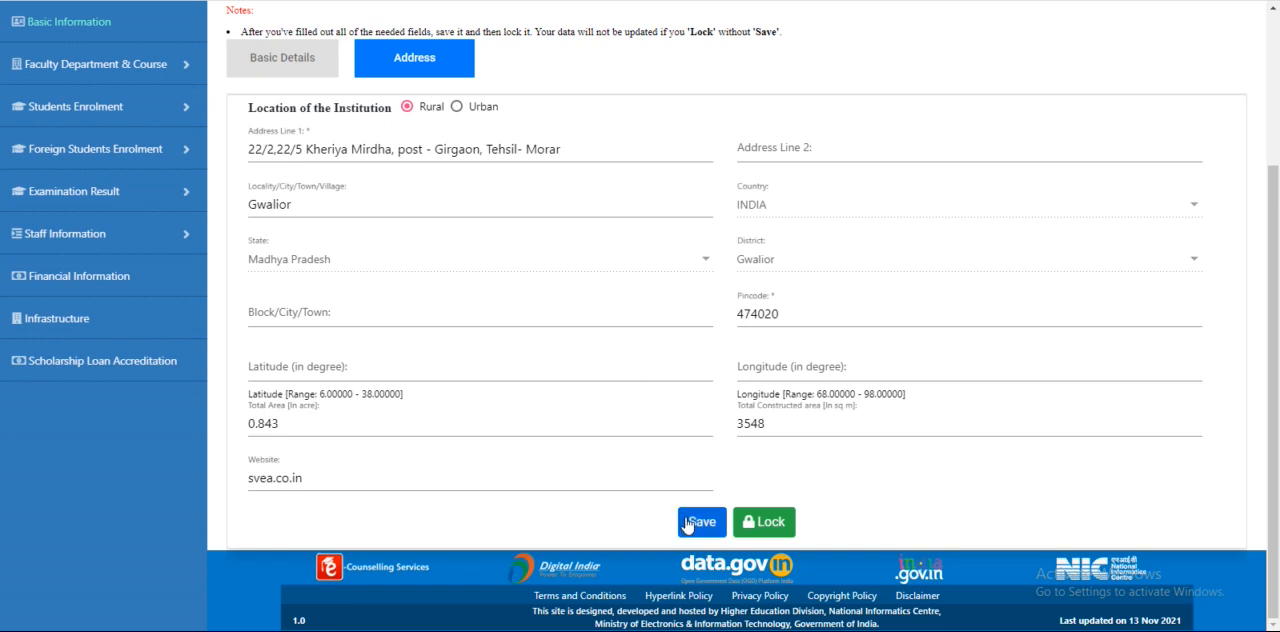
pyautogui.click(712, 526)
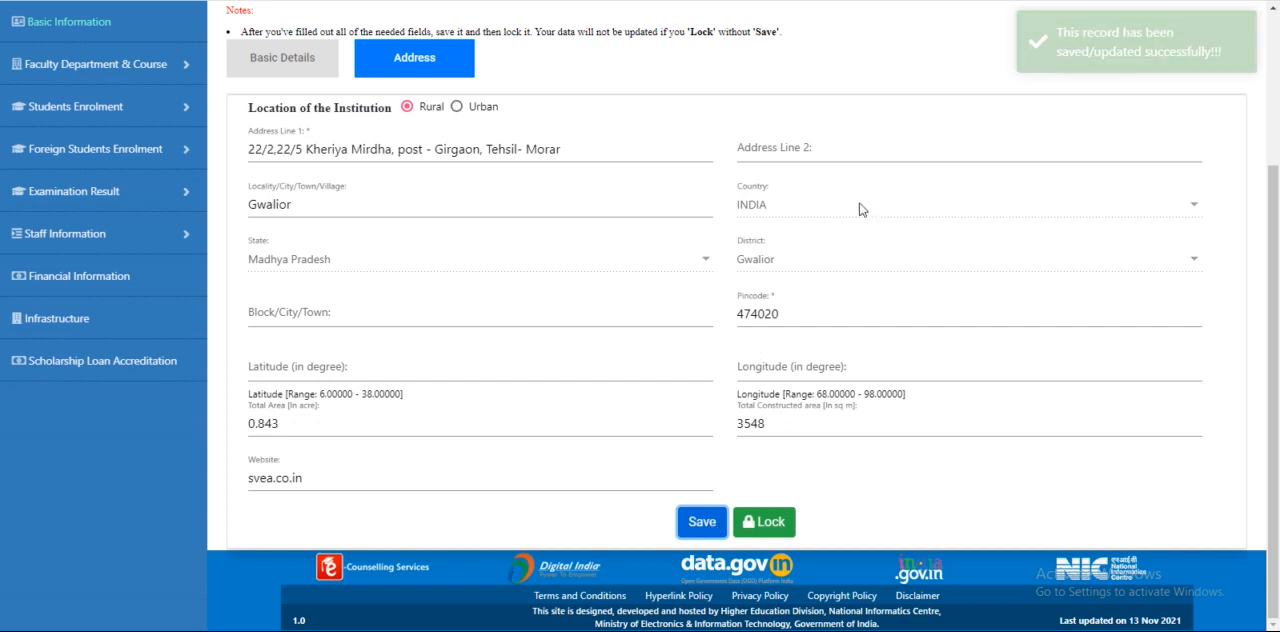
# Lock the college's Address page
pyautogui.click(773, 535)
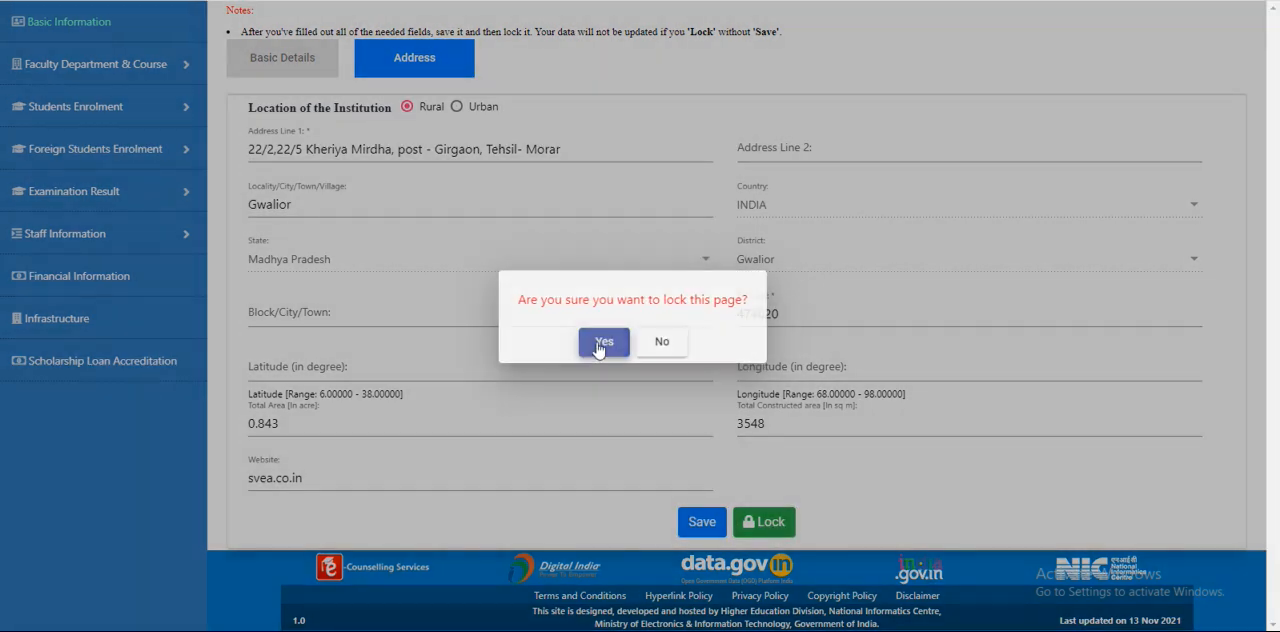
pyautogui.click(603, 342)
pyautogui.scroll(-2, 477, 380)
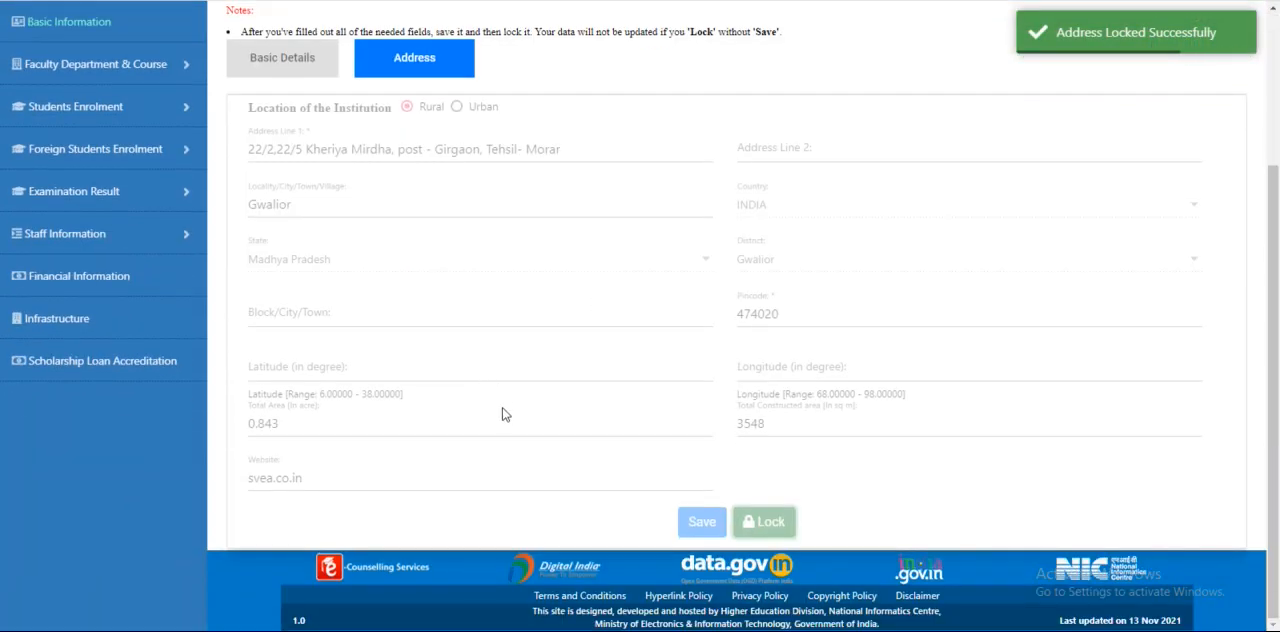
pyautogui.scroll(2, 505, 415)
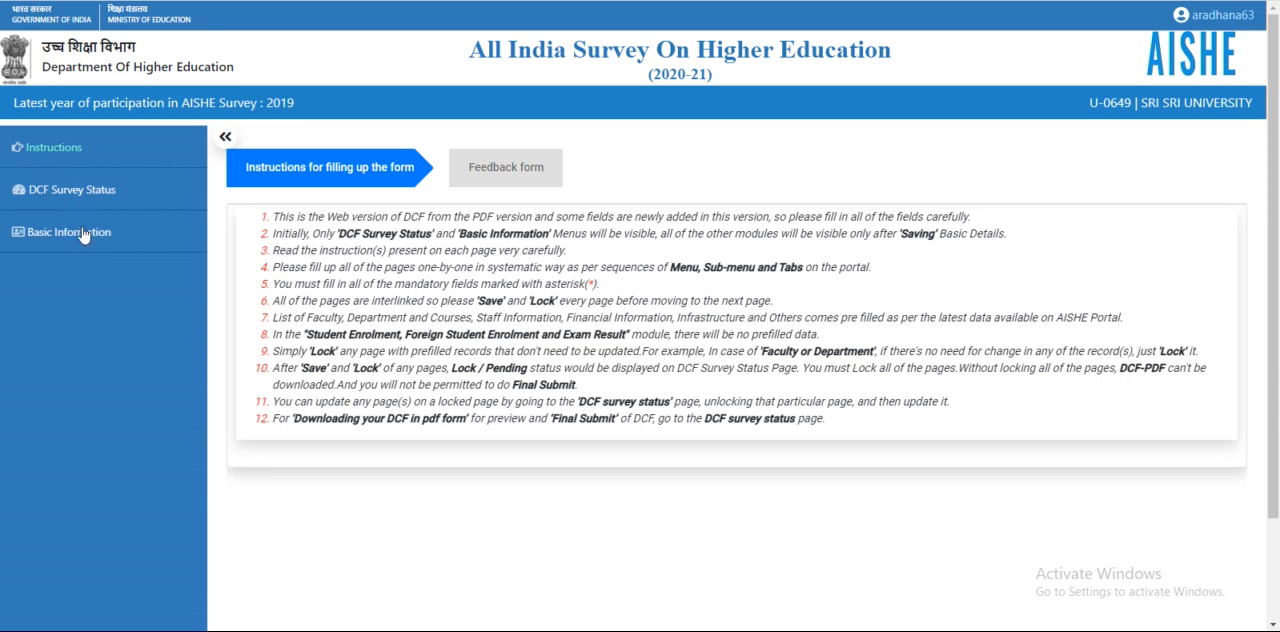
# Open the university's Basic Information form and set the status prior to establishment to Not Applicable
pyautogui.click(84, 235)
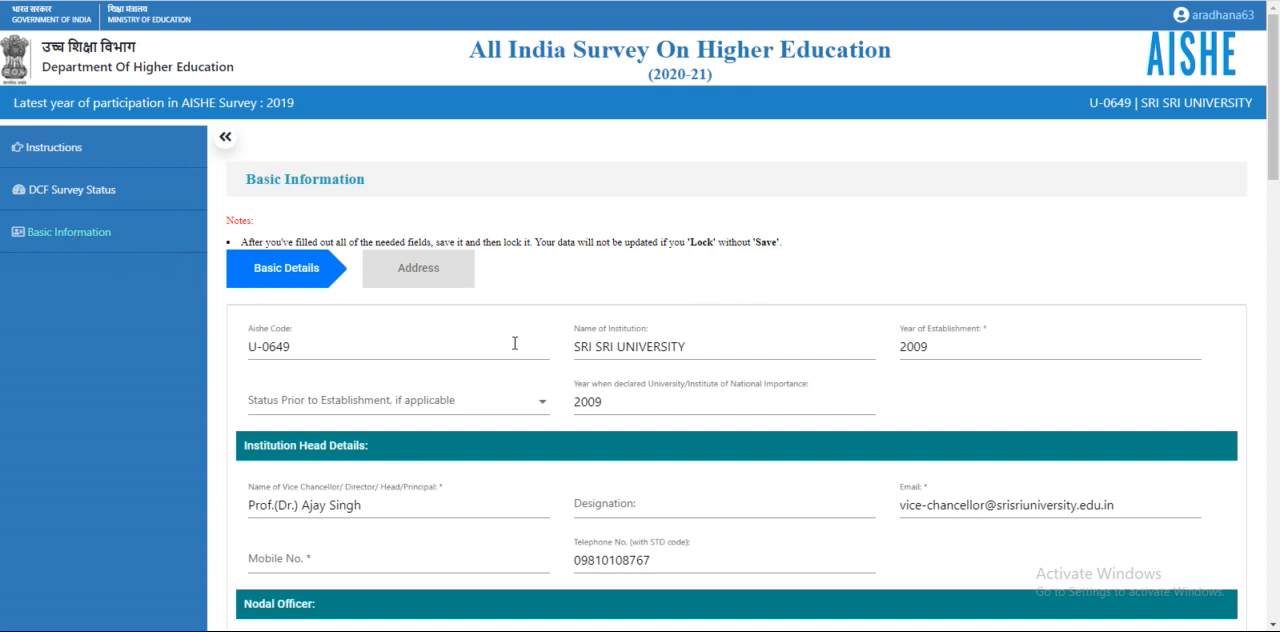
pyautogui.scroll(-2, 514, 343)
pyautogui.scroll(-3, 507, 338)
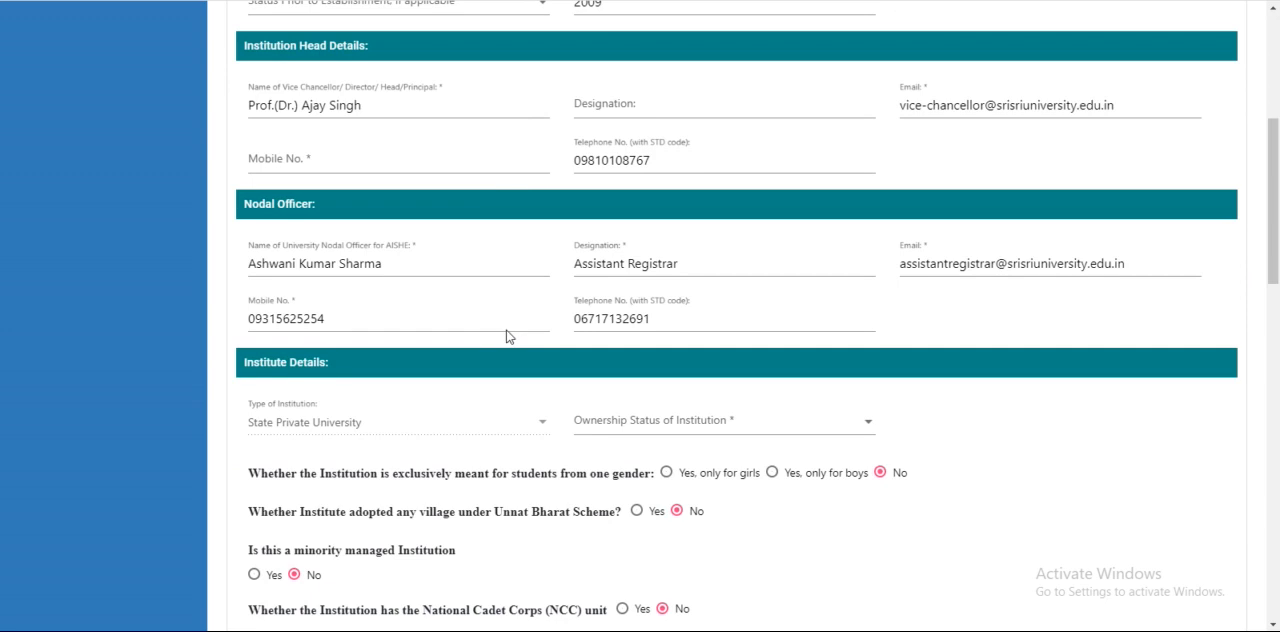
pyautogui.scroll(5, 500, 342)
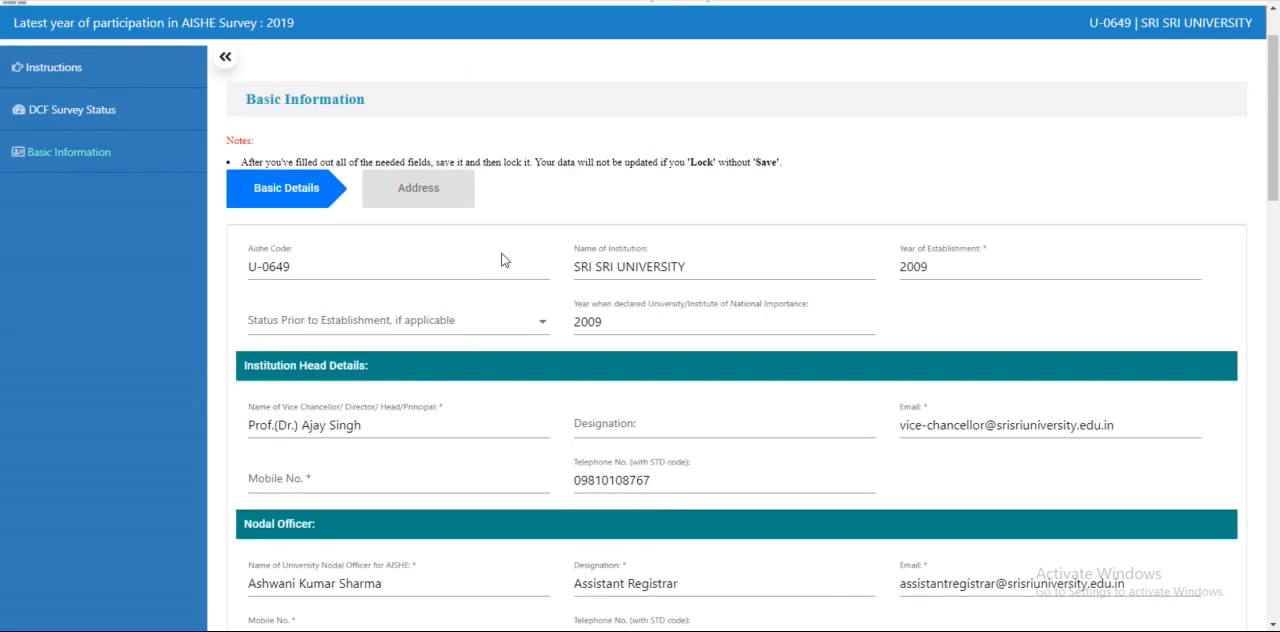
pyautogui.click(434, 326)
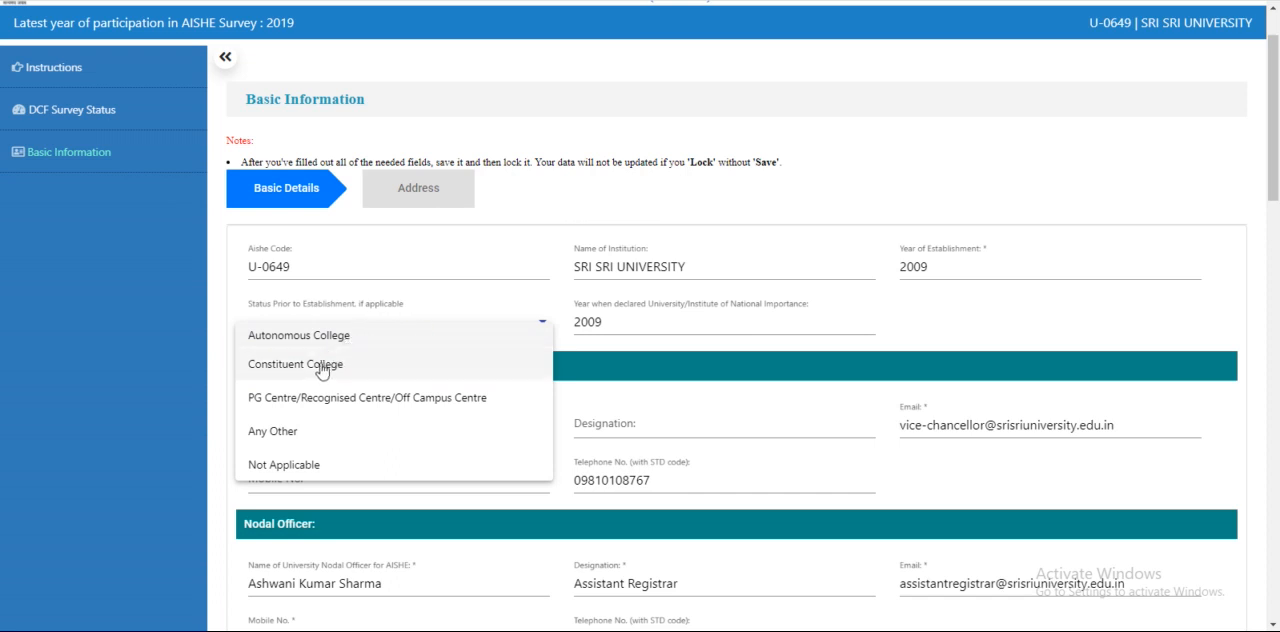
pyautogui.click(300, 463)
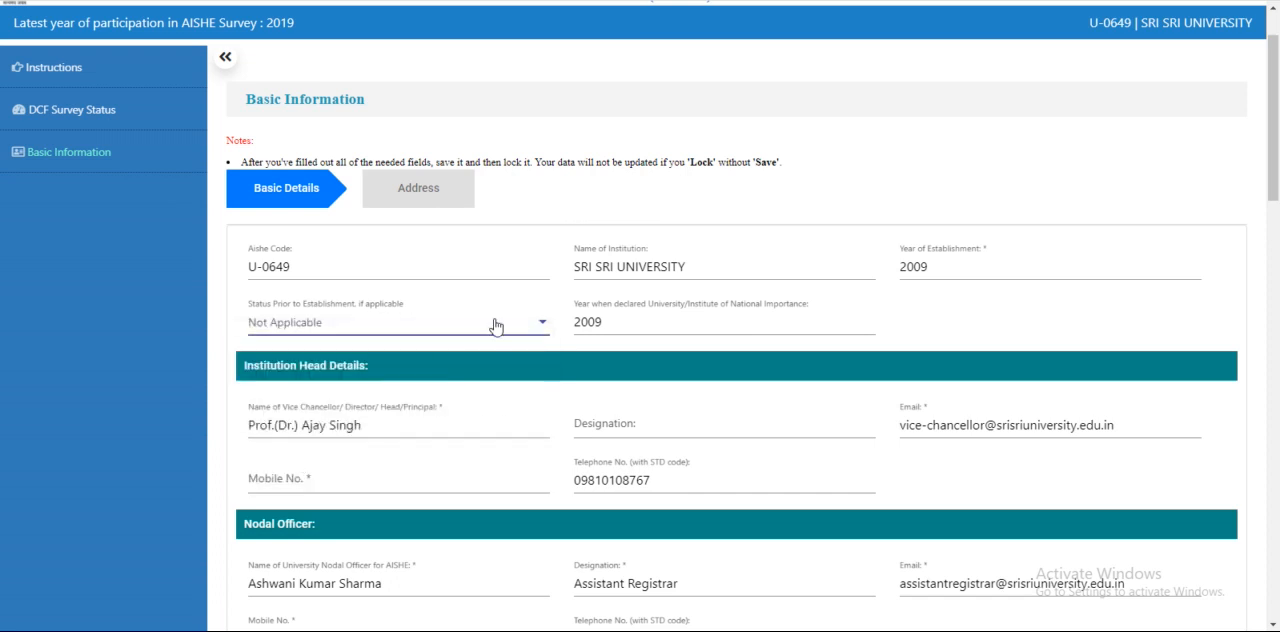
# In the institution head details, set the designation to Director and fill in the head's mobile number
pyautogui.scroll(-2, 513, 317)
pyautogui.click(690, 267)
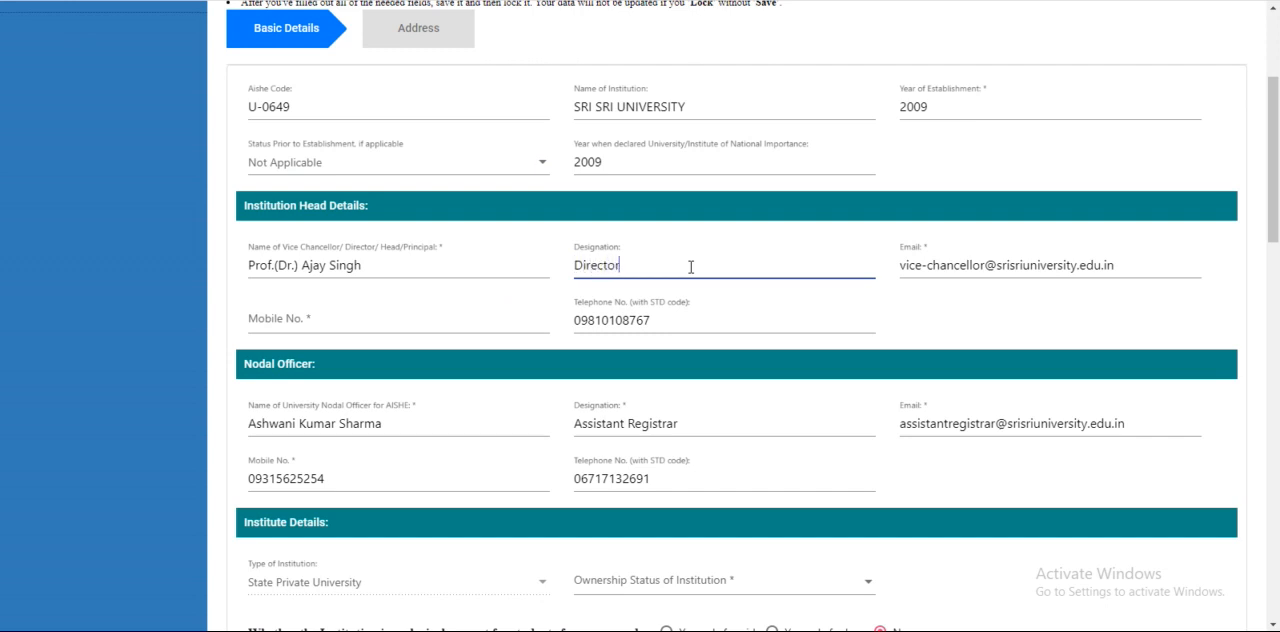
pyautogui.click(377, 321)
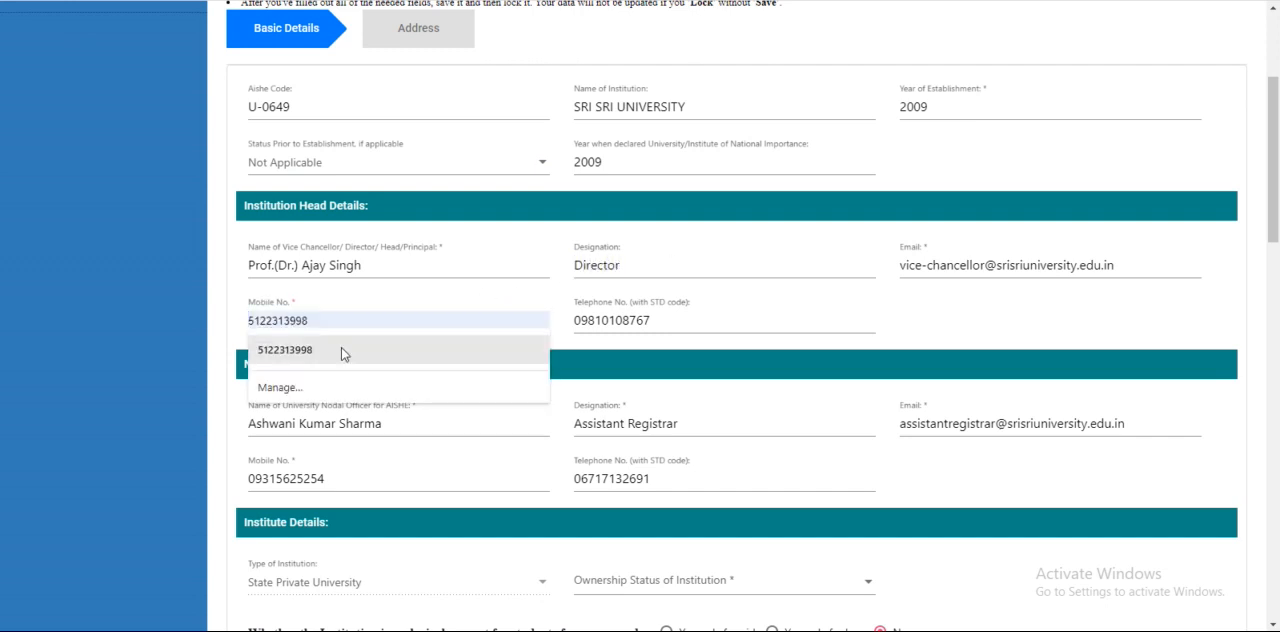
pyautogui.click(341, 349)
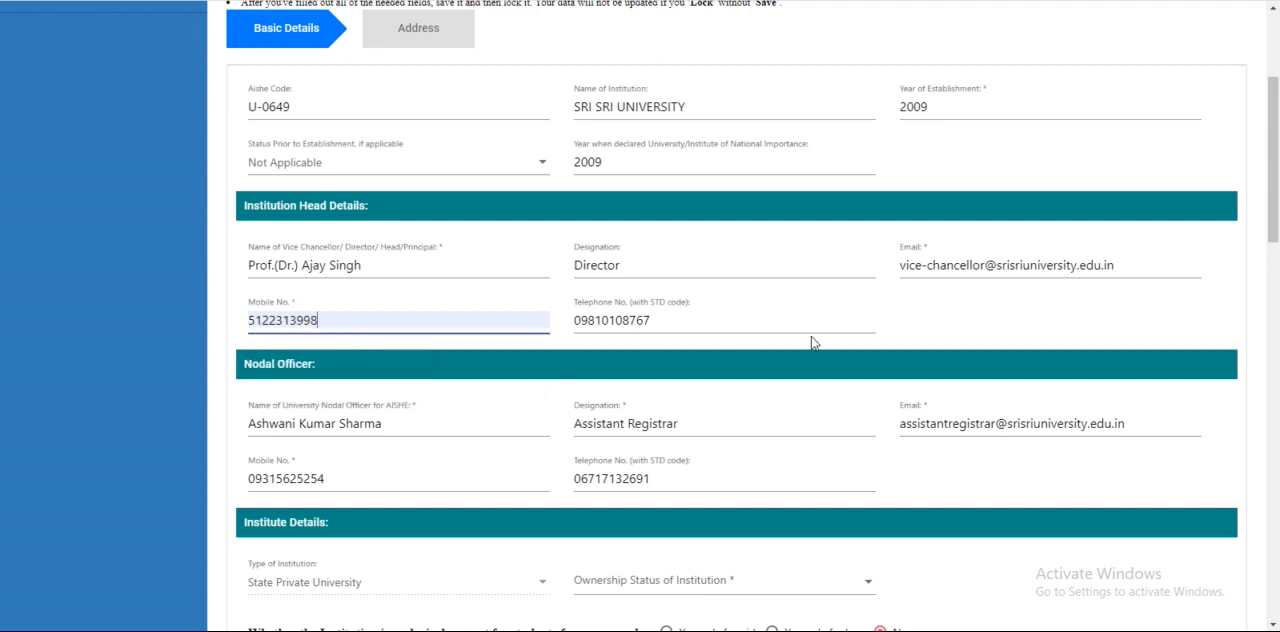
# Set the ownership status of the institution to Central Government in the institute details
pyautogui.scroll(-1, 812, 343)
pyautogui.scroll(-2, 812, 337)
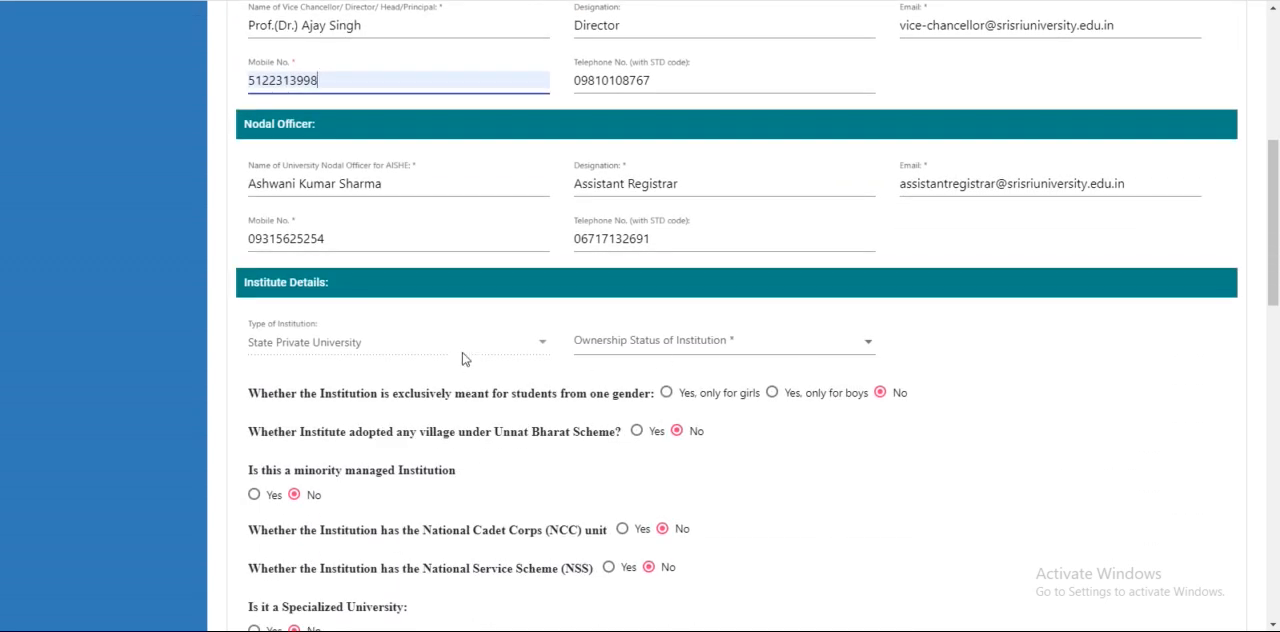
pyautogui.click(744, 342)
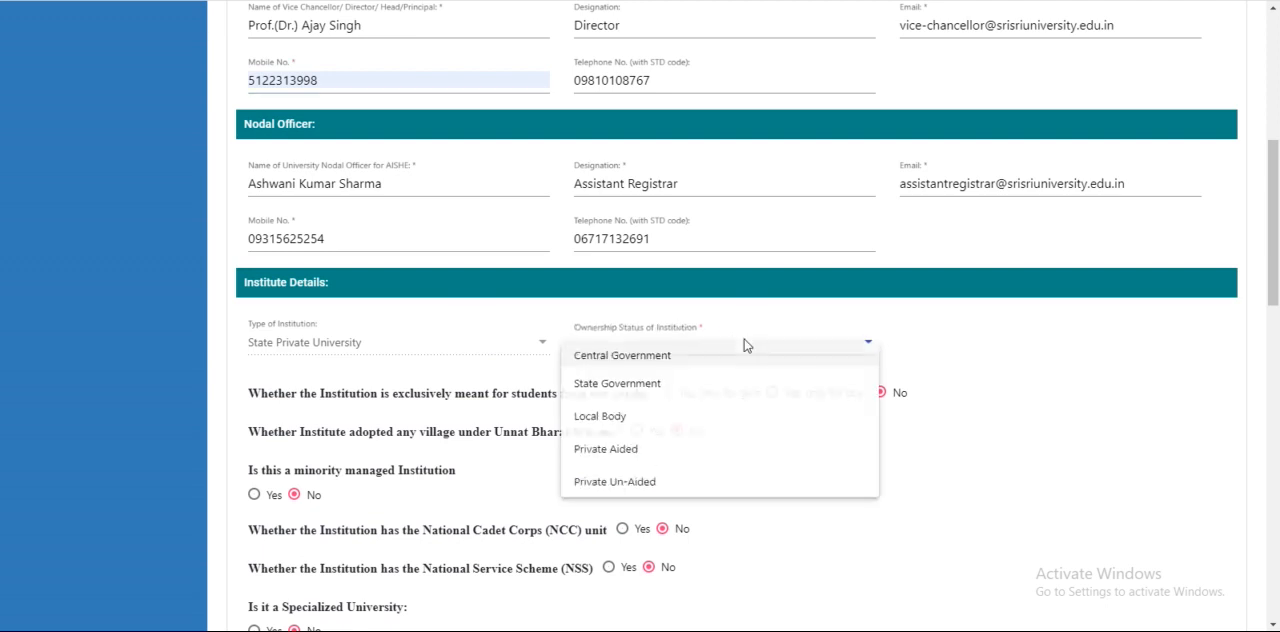
pyautogui.click(646, 358)
# Fill the first affiliated institutions row with specialisation Agriculture, 5 permanently affiliated colleges and 0 temporarily affiliated colleges
pyautogui.scroll(-3, 808, 360)
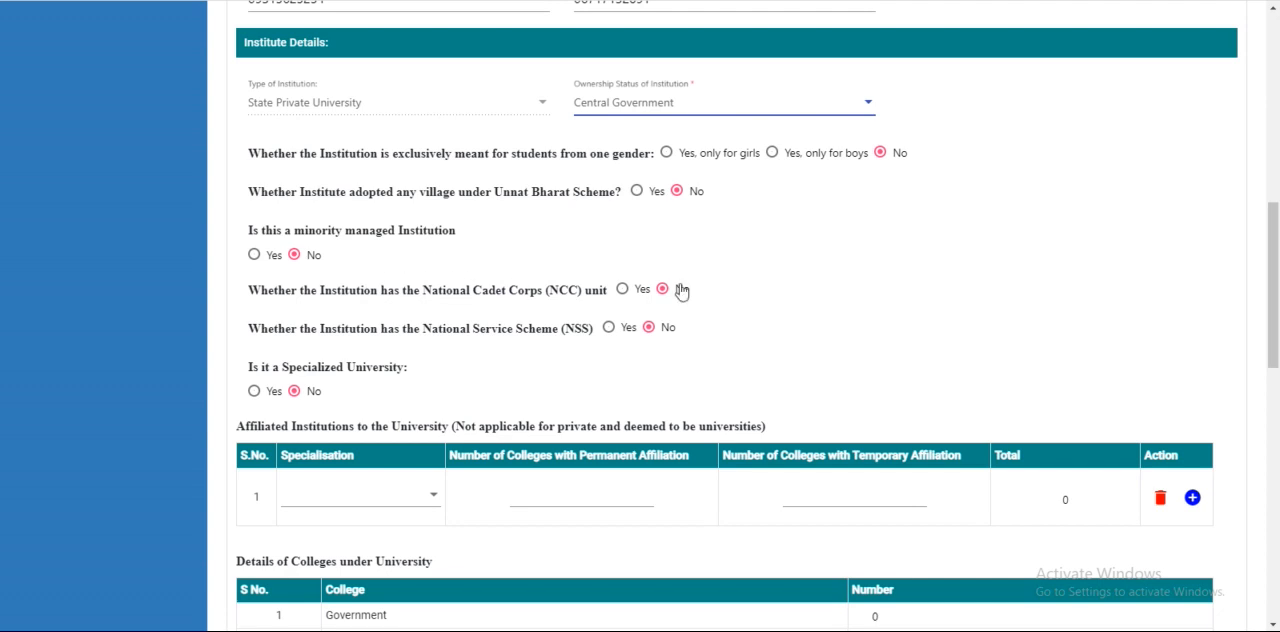
pyautogui.scroll(-3, 816, 324)
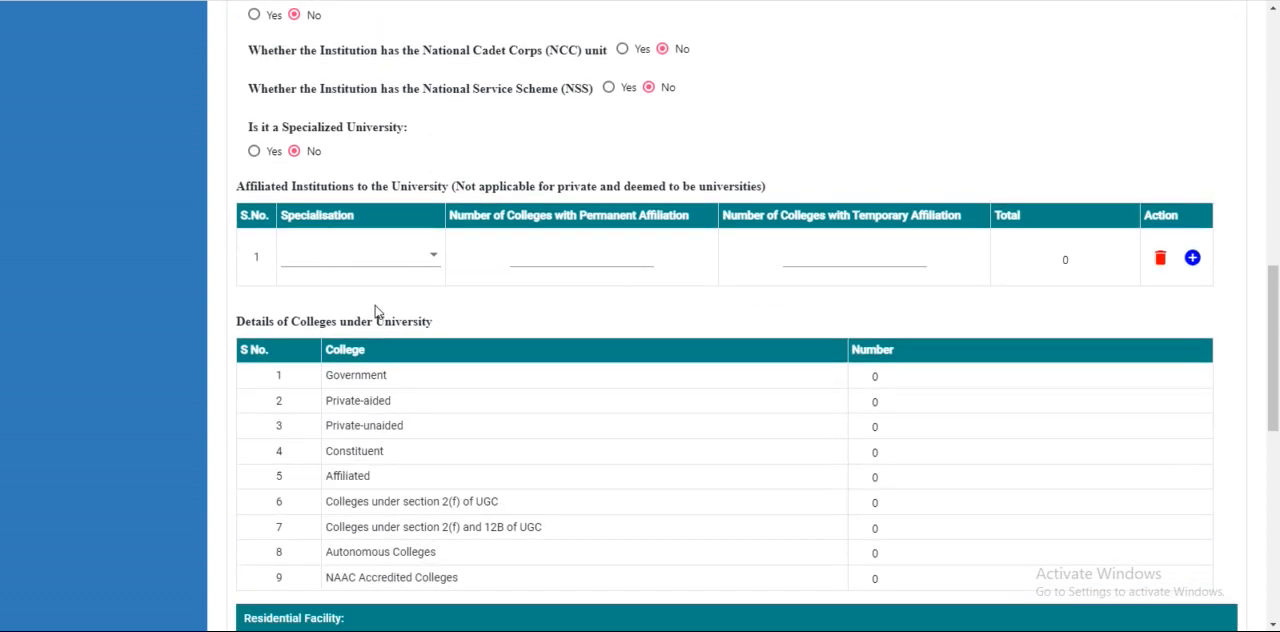
pyautogui.click(351, 256)
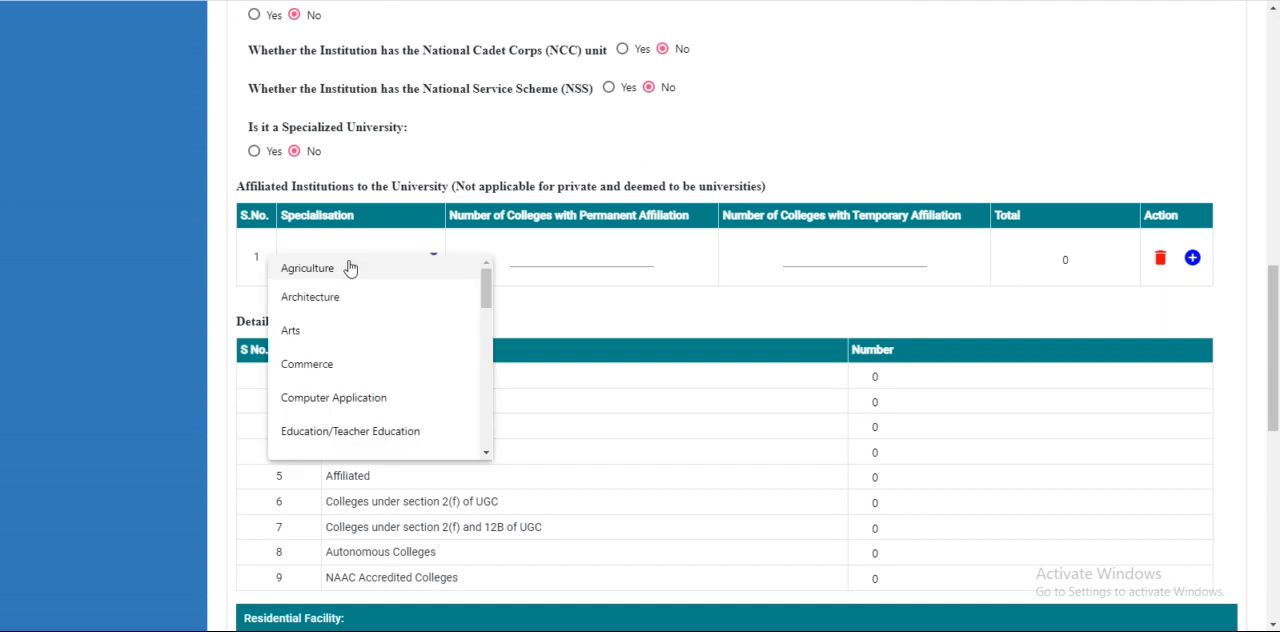
pyautogui.click(350, 268)
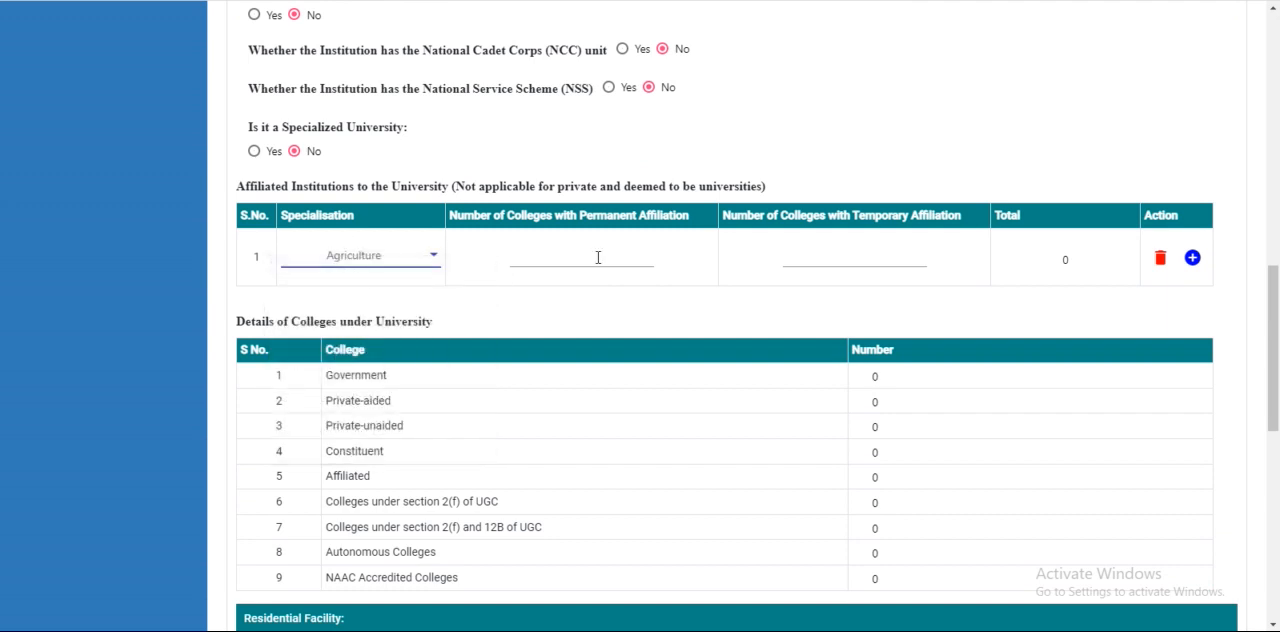
pyautogui.click(598, 257)
pyautogui.write('5')
pyautogui.click(864, 258)
pyautogui.write('0')
pyautogui.click(943, 314)
# Review the college counts and residential facility entries, and save the university's Basic Details page
pyautogui.scroll(-2, 463, 317)
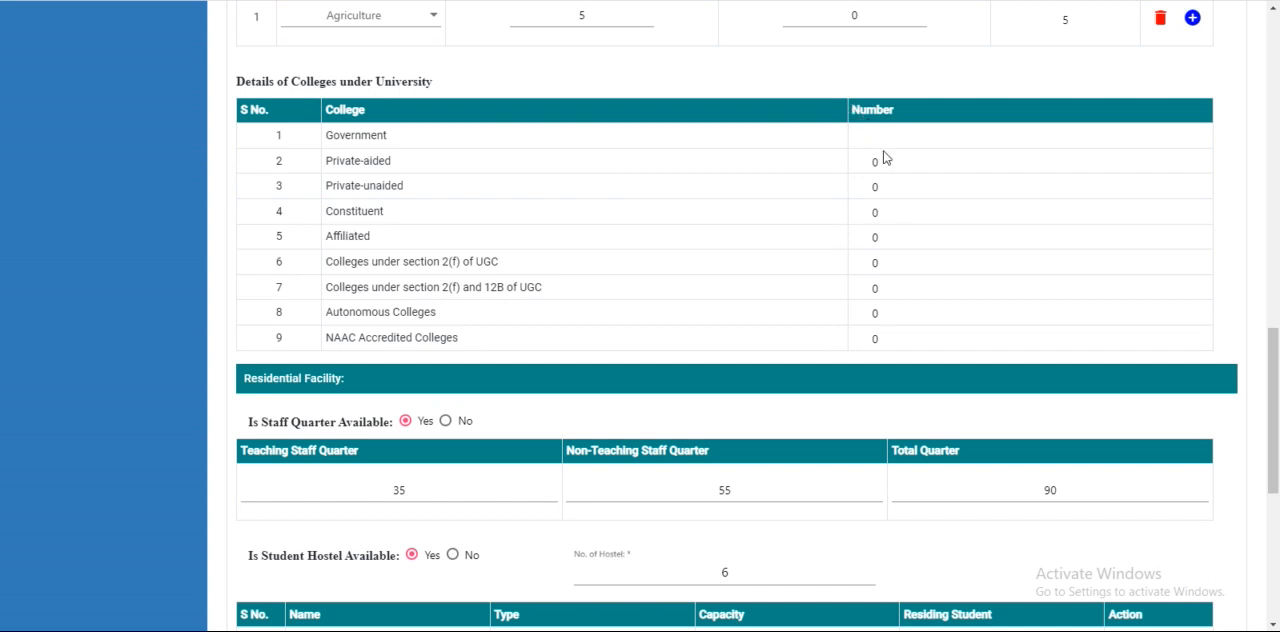
pyautogui.scroll(-3, 714, 391)
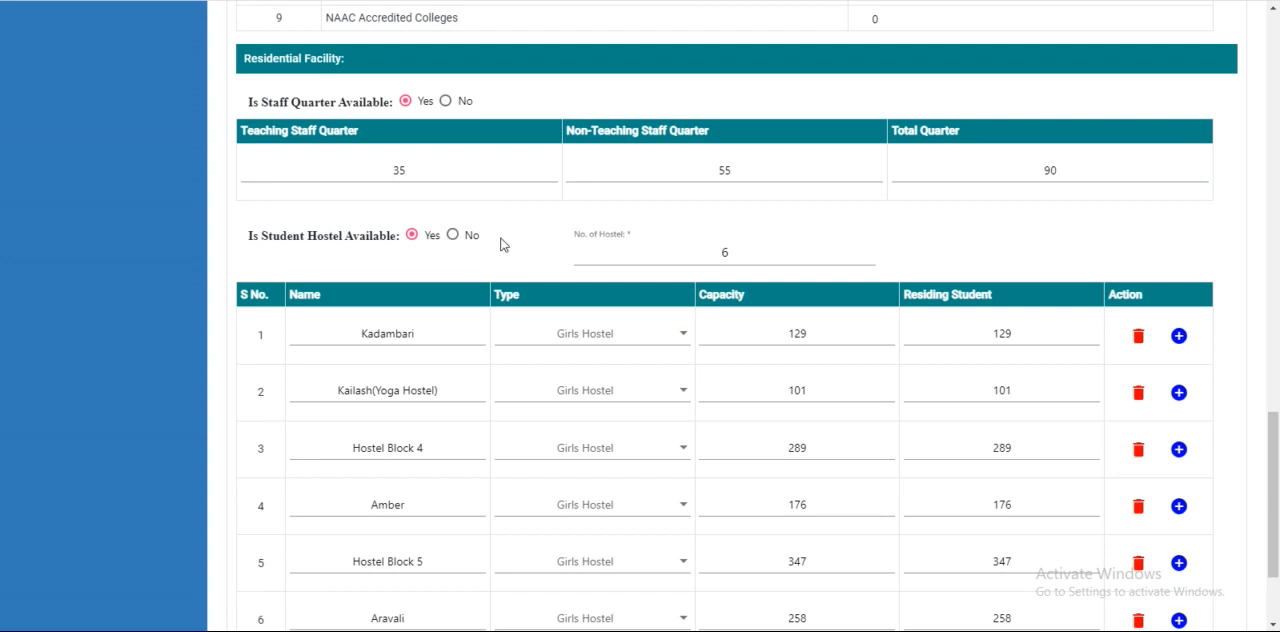
pyautogui.scroll(-2, 633, 273)
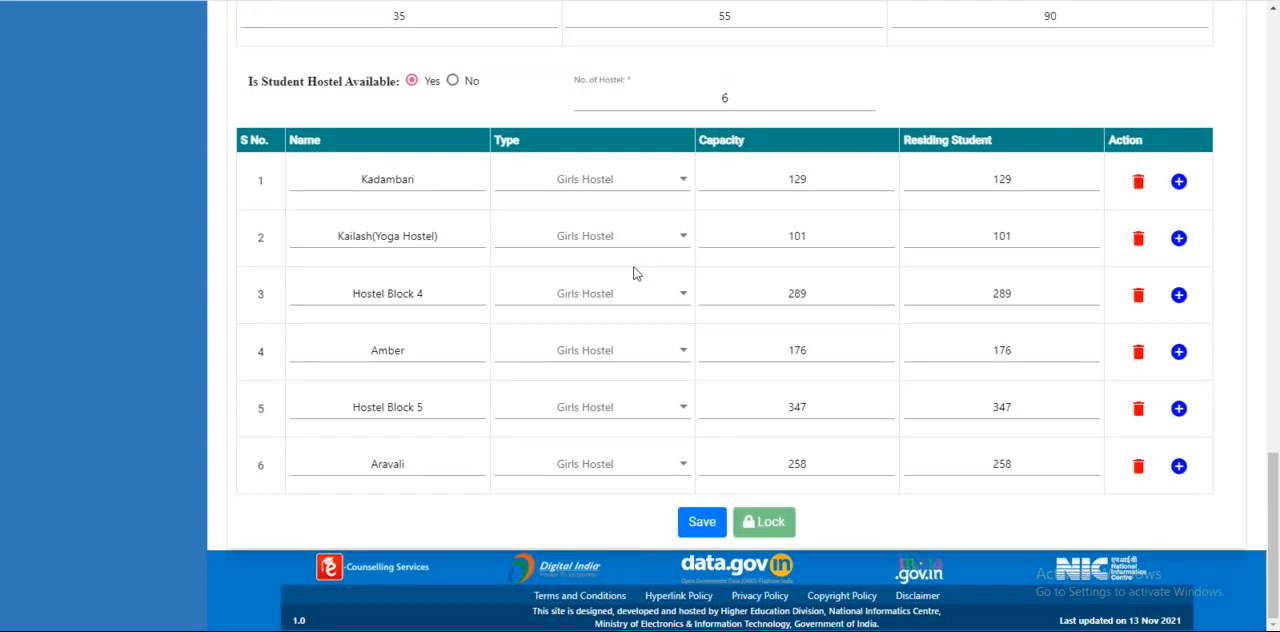
pyautogui.scroll(15, 686, 372)
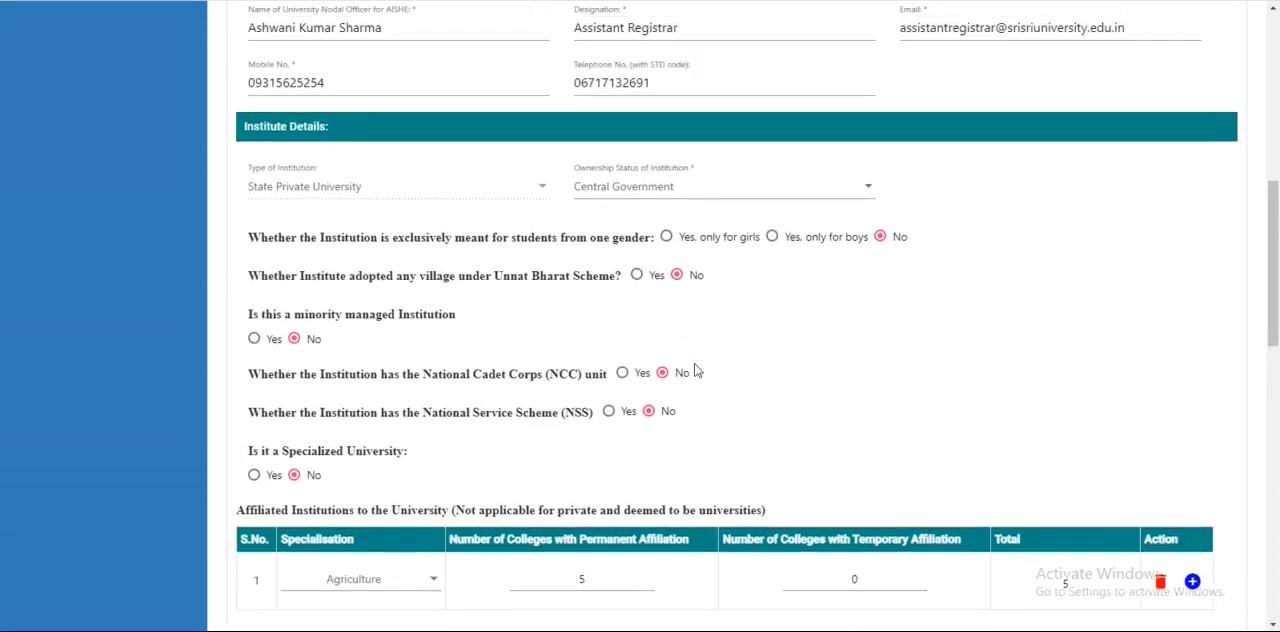
pyautogui.scroll(3, 697, 370)
pyautogui.scroll(-20, 697, 370)
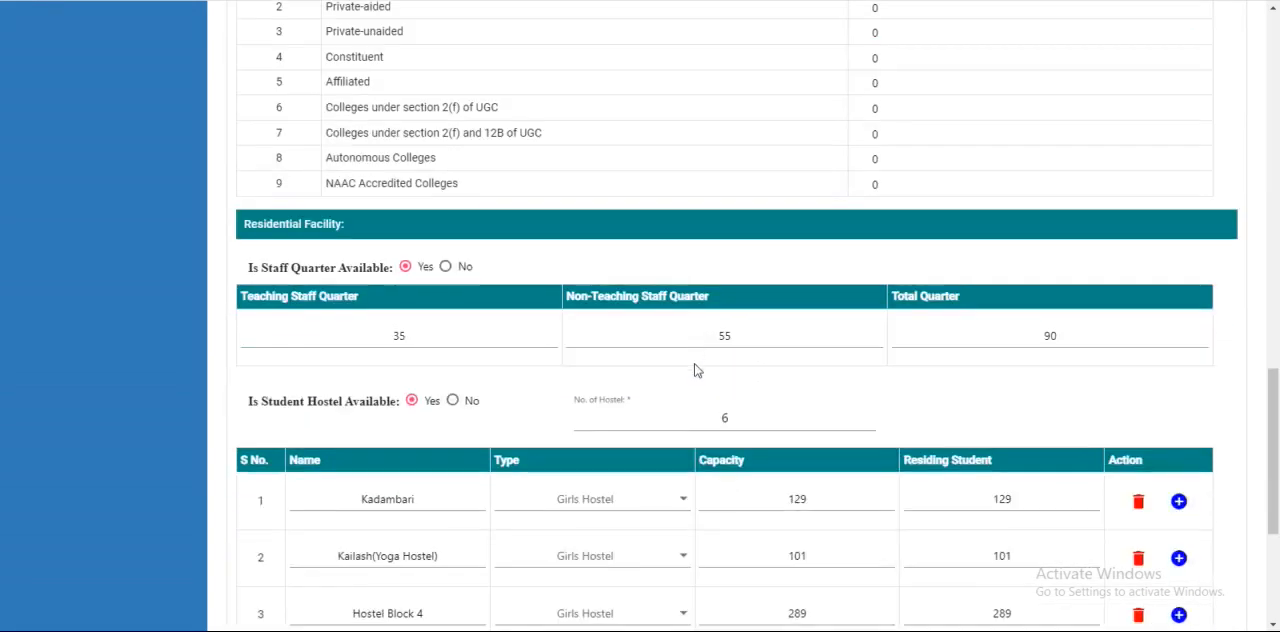
pyautogui.click(703, 526)
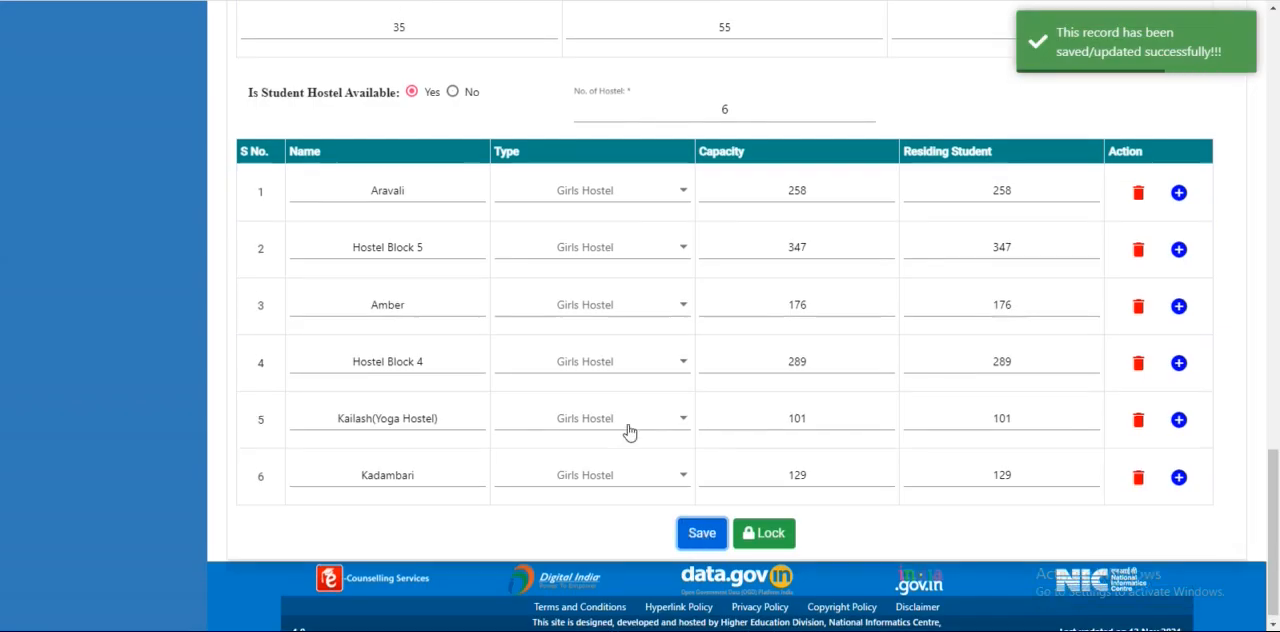
# Lock the university's Basic Details page
pyautogui.scroll(10, 630, 430)
pyautogui.scroll(-10, 630, 430)
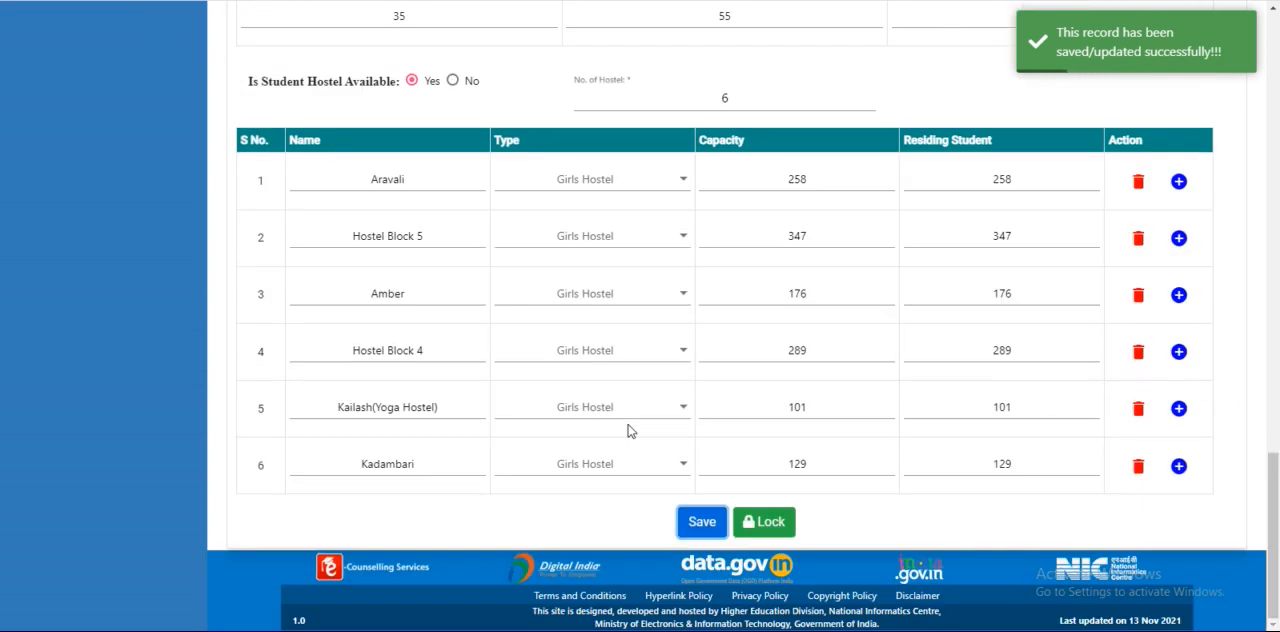
pyautogui.click(772, 525)
pyautogui.click(604, 343)
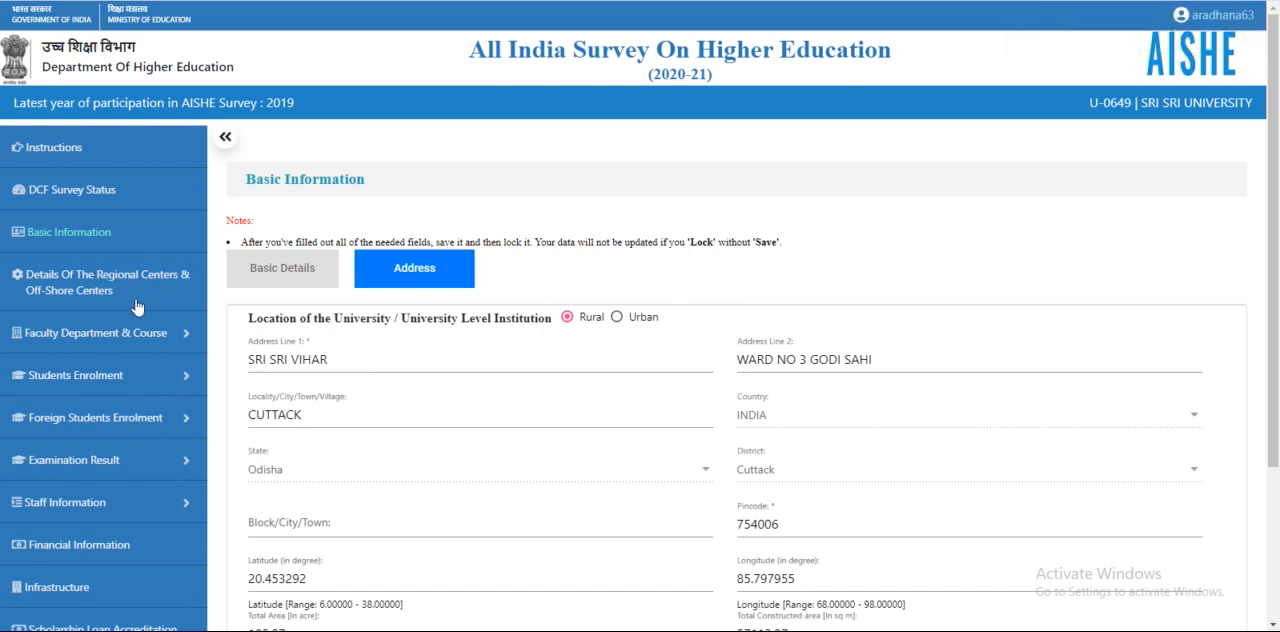
# Review the university's prefilled Address page, save it and lock it
pyautogui.scroll(-1, 138, 302)
pyautogui.scroll(-1, 140, 310)
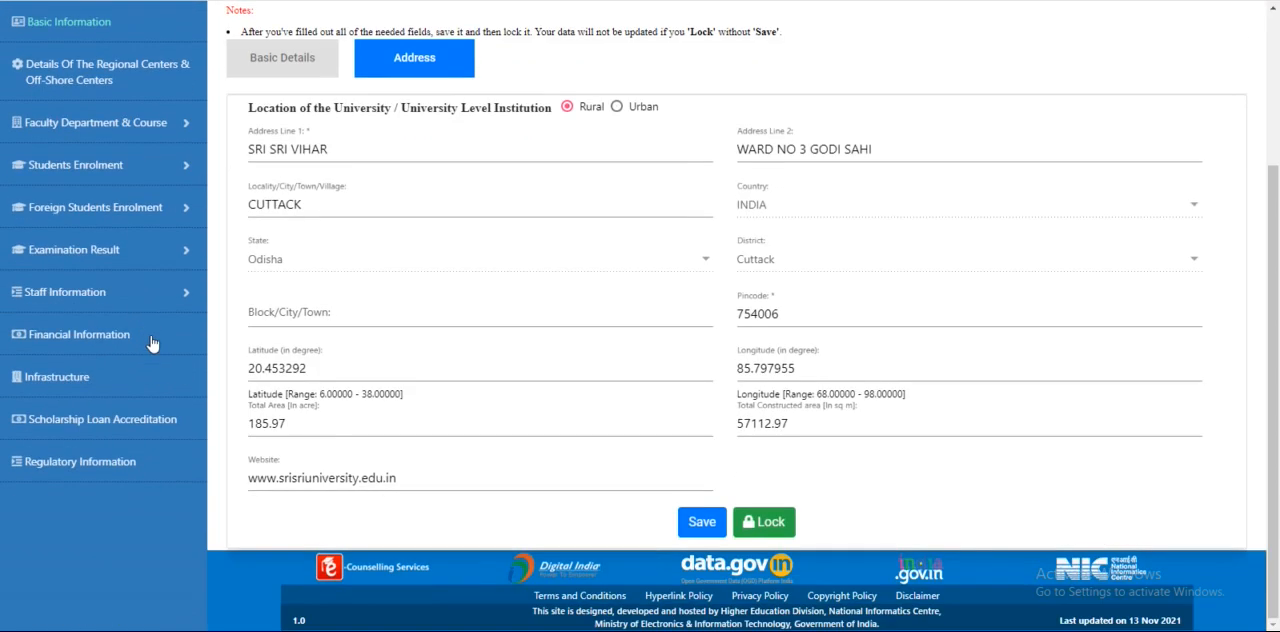
pyautogui.scroll(2, 150, 340)
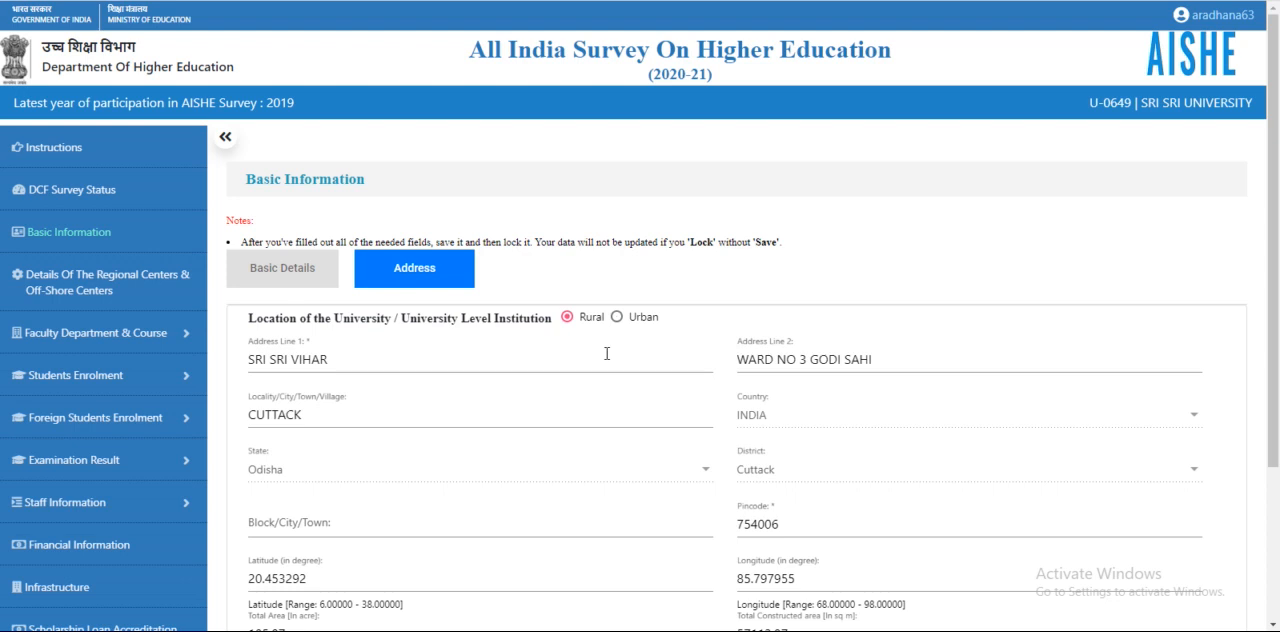
pyautogui.scroll(-1, 678, 350)
pyautogui.scroll(-1, 678, 350)
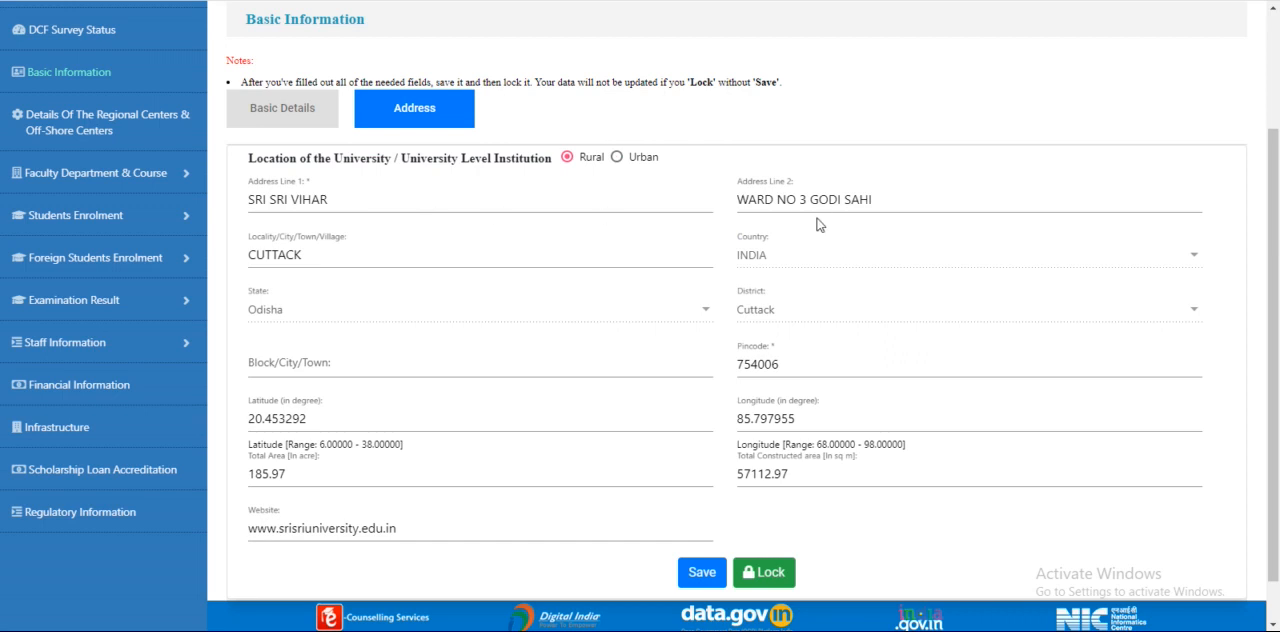
pyautogui.click(703, 574)
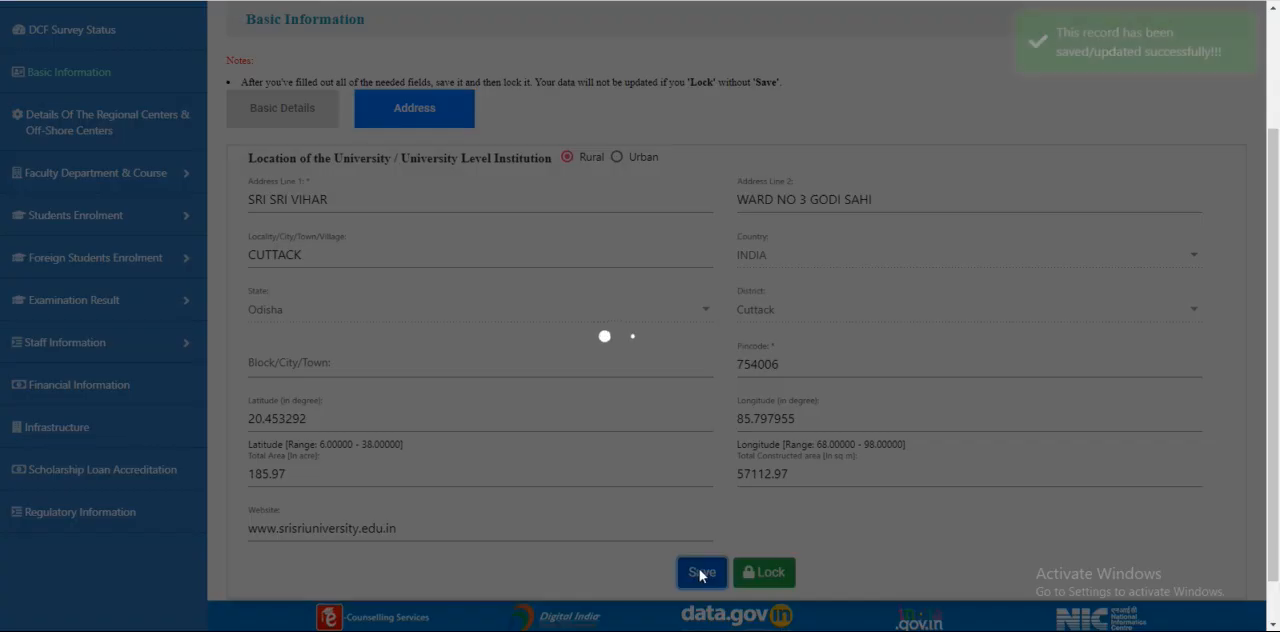
pyautogui.click(766, 572)
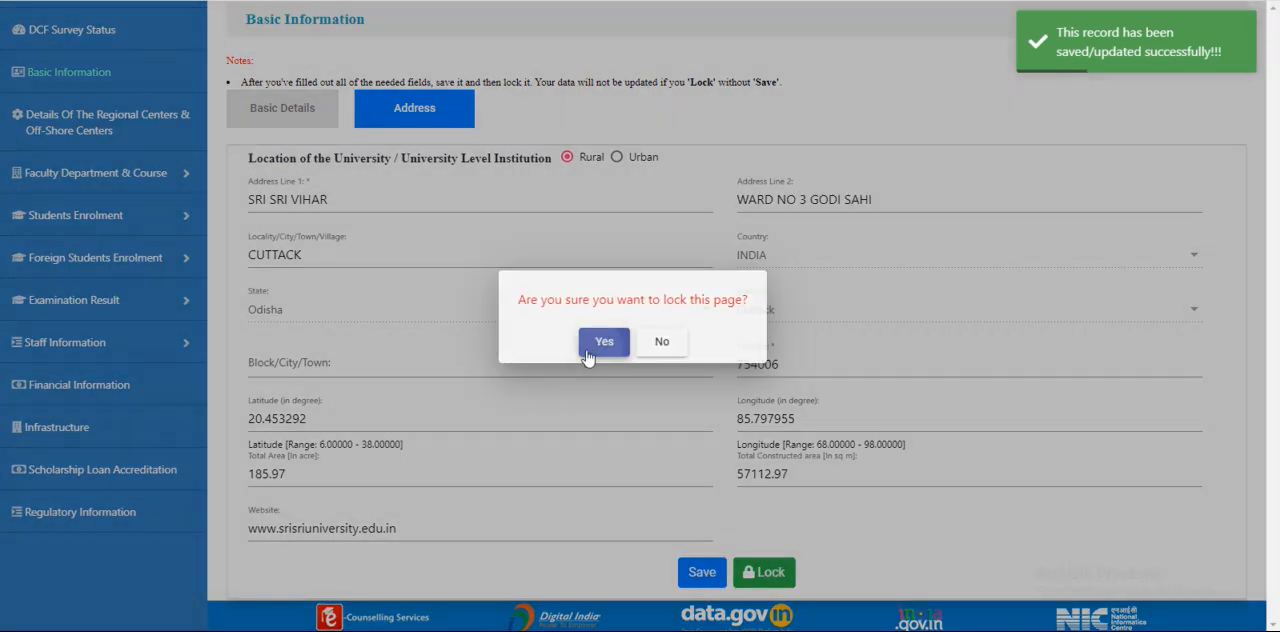
pyautogui.click(603, 343)
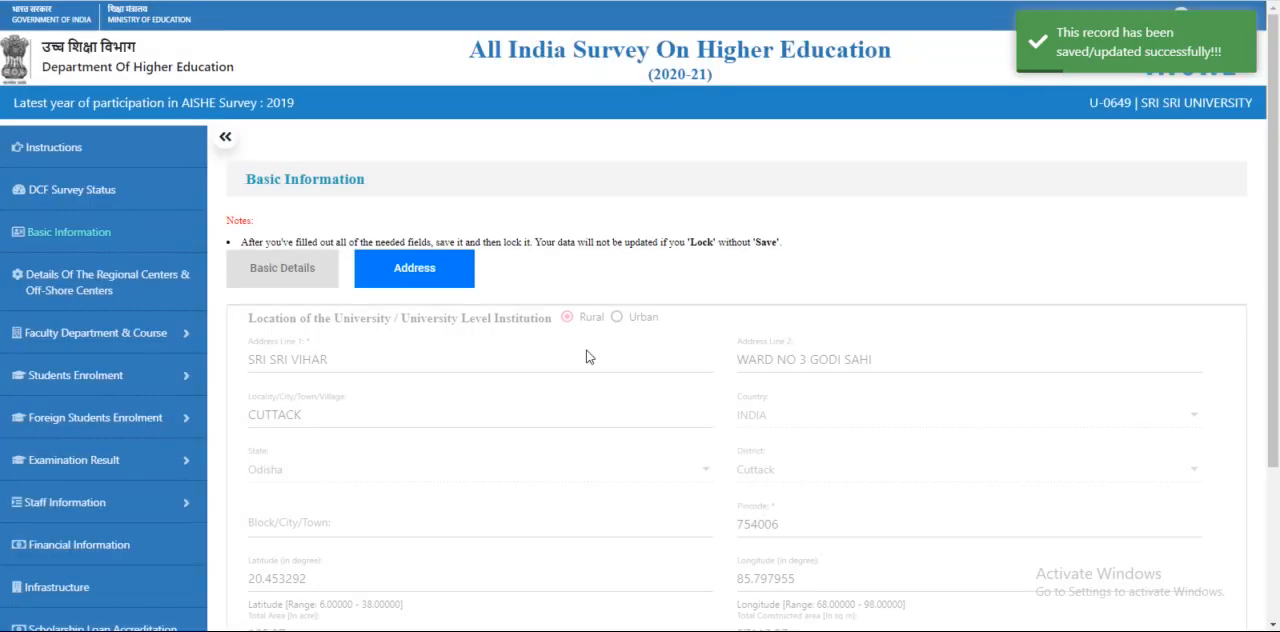
pyautogui.scroll(-3, 587, 357)
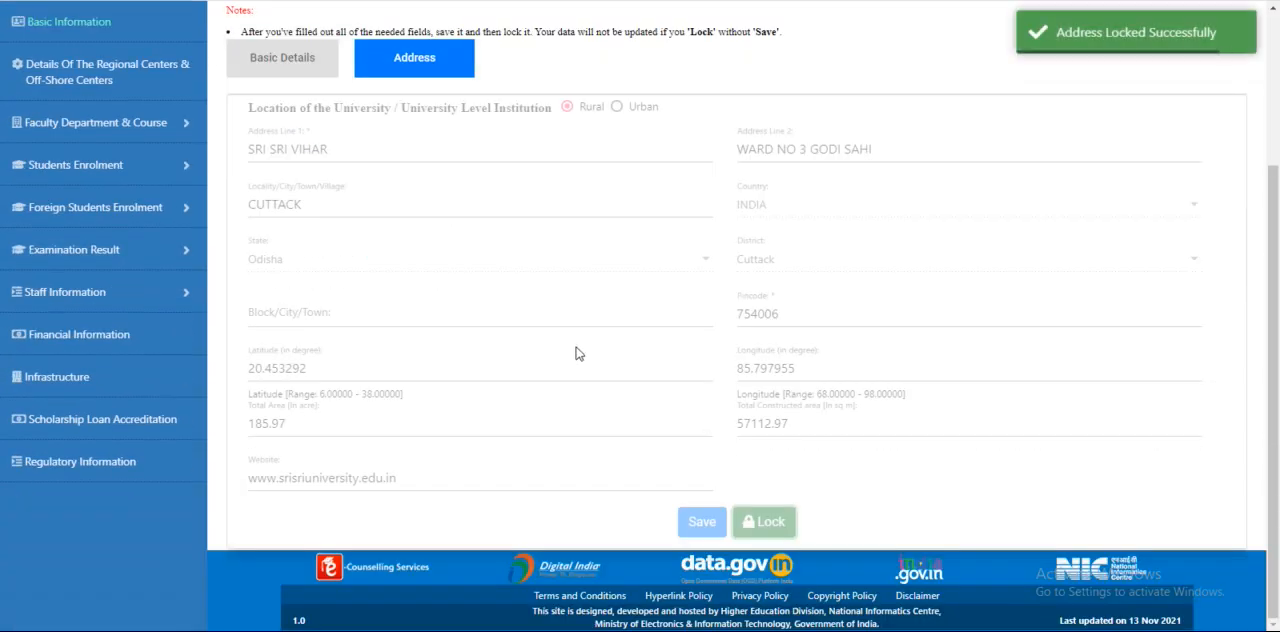
pyautogui.scroll(3, 558, 375)
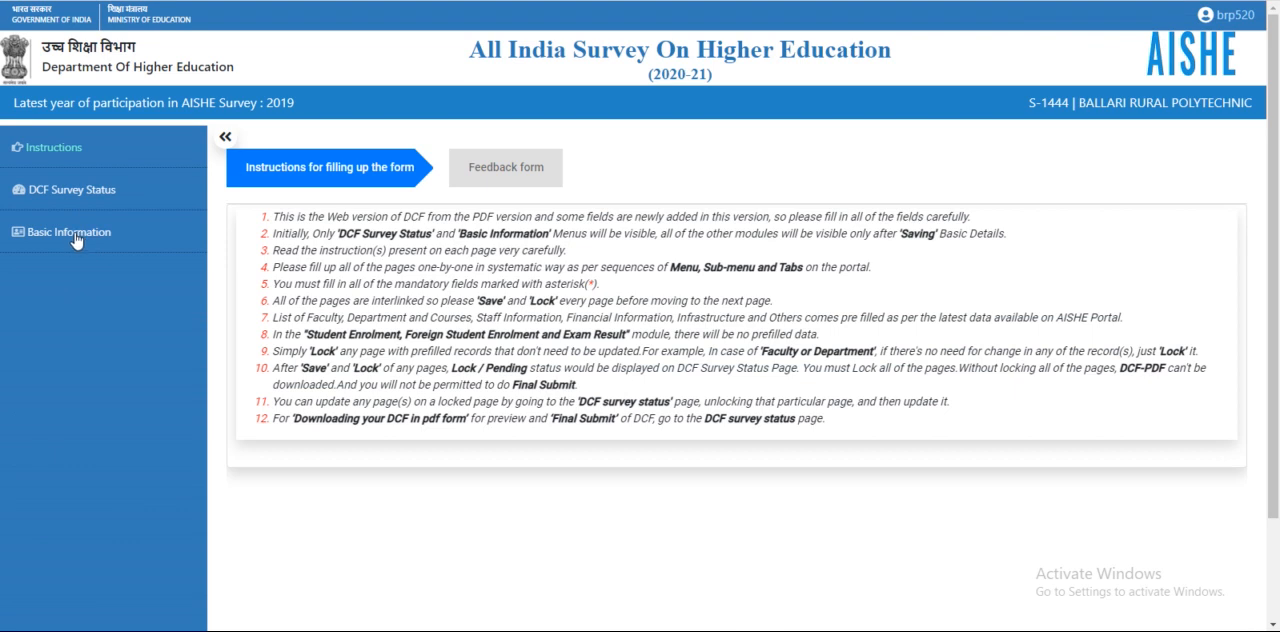
# In the polytechnic's Basic Details, set the institution head's designation to Principal and fill in the head's mobile number
pyautogui.click(75, 240)
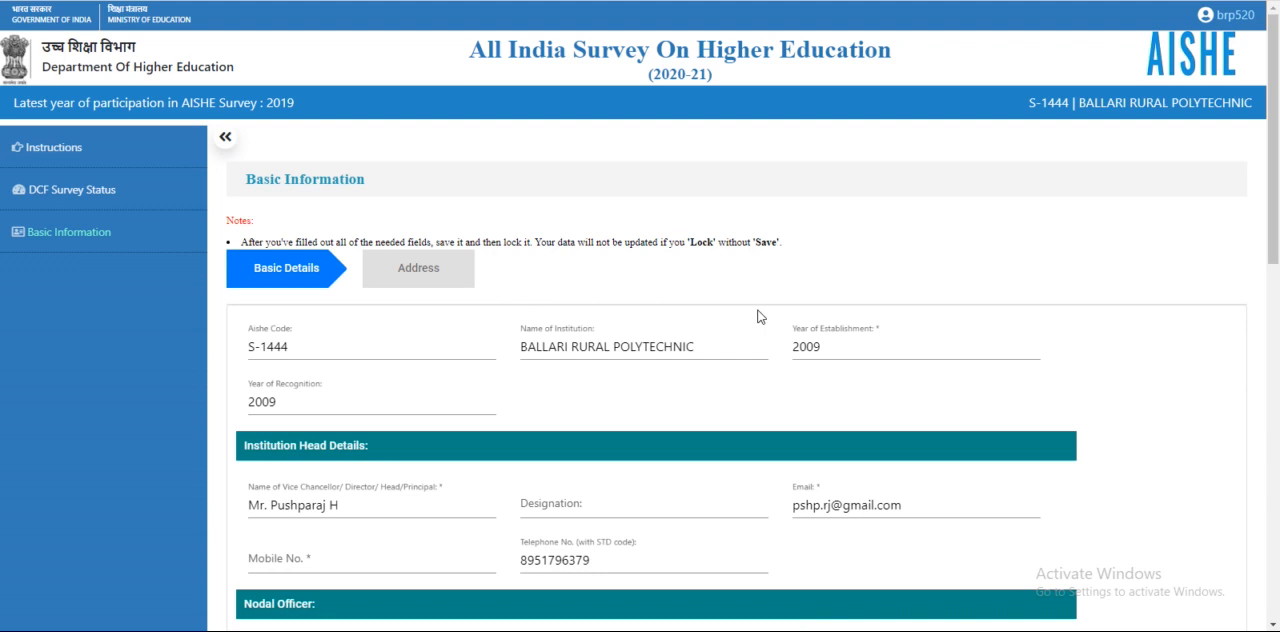
pyautogui.scroll(-2, 758, 317)
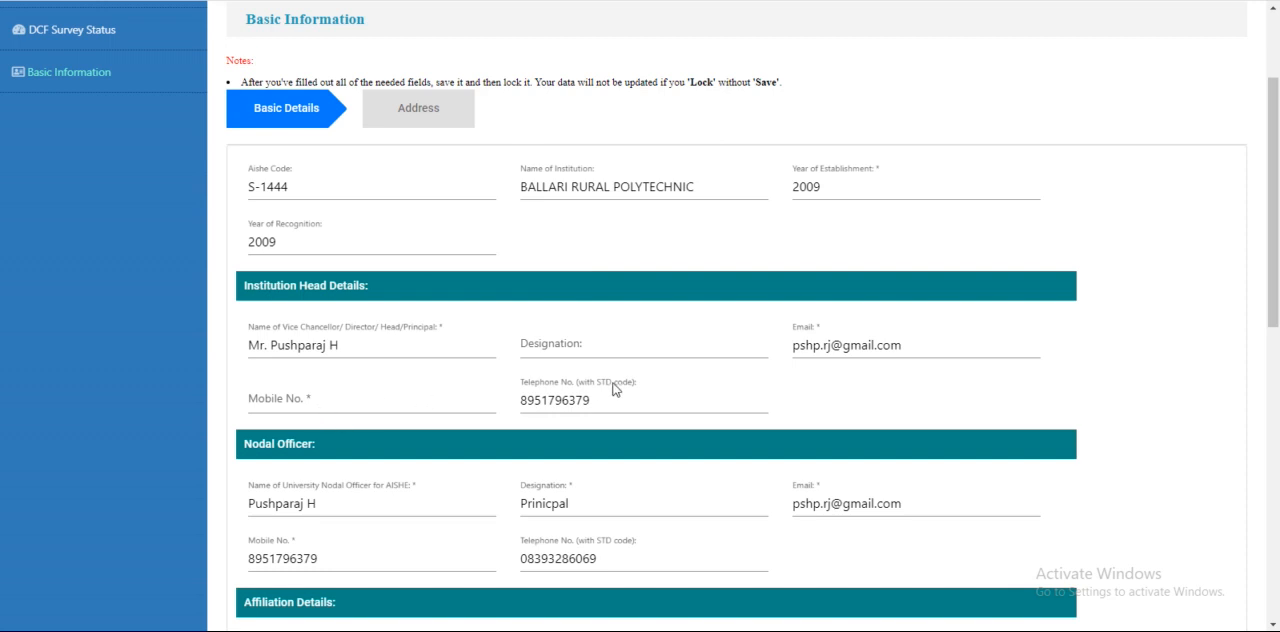
pyautogui.click(620, 339)
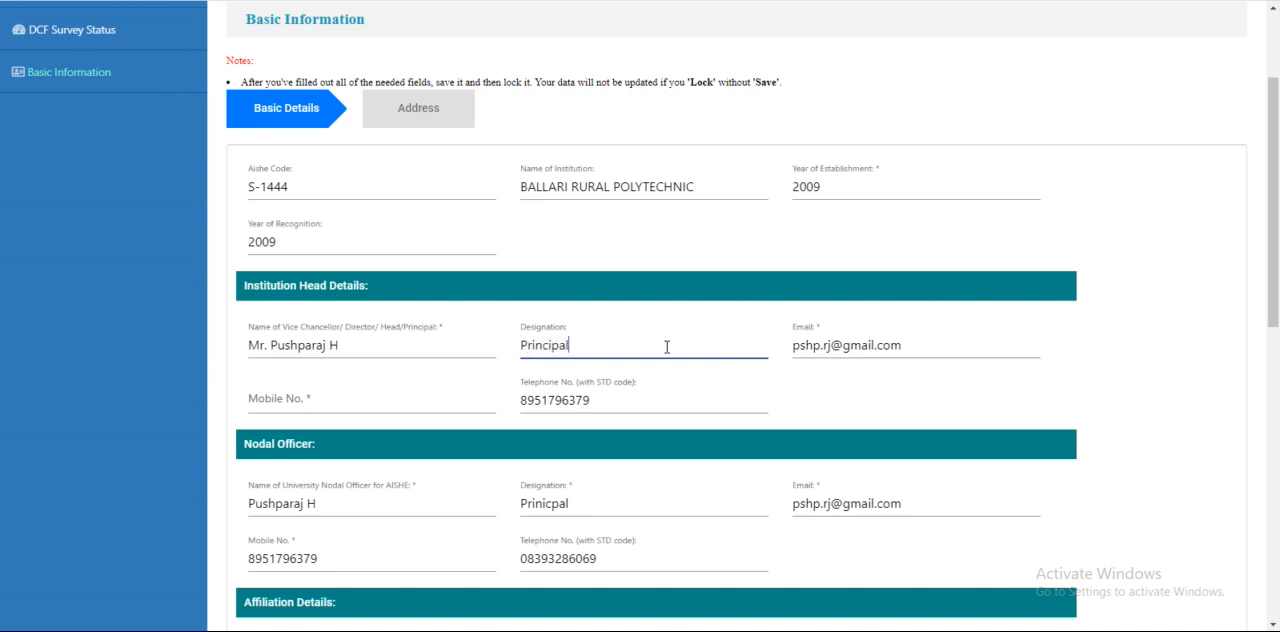
pyautogui.click(444, 410)
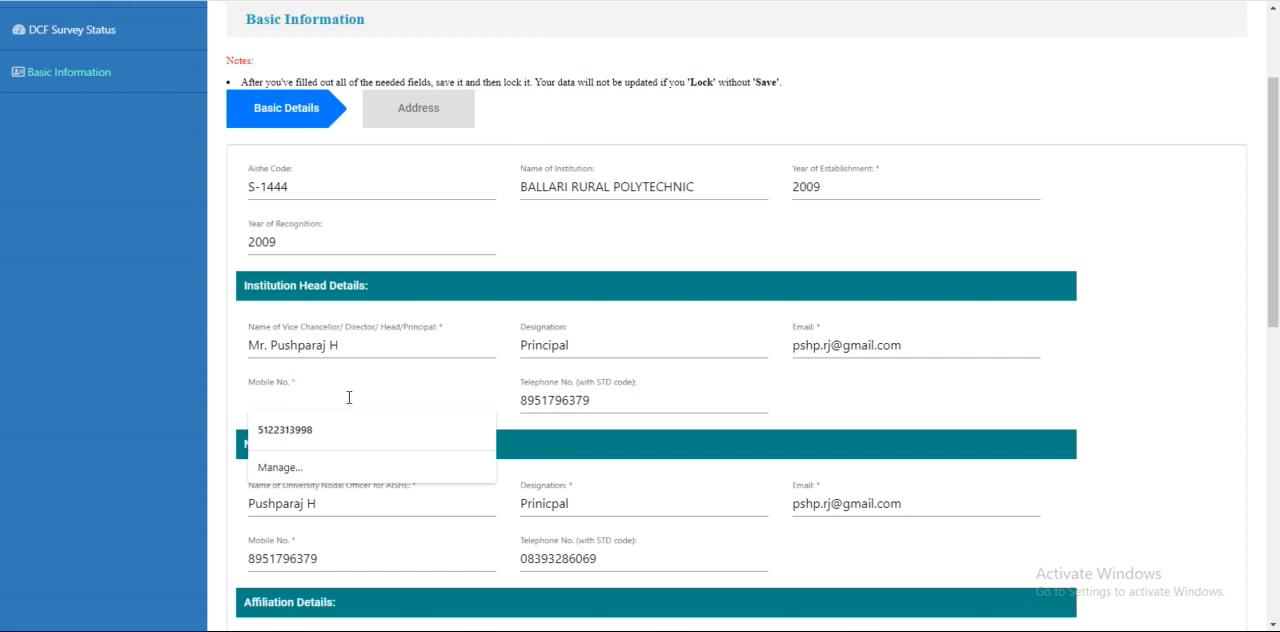
pyautogui.click(314, 431)
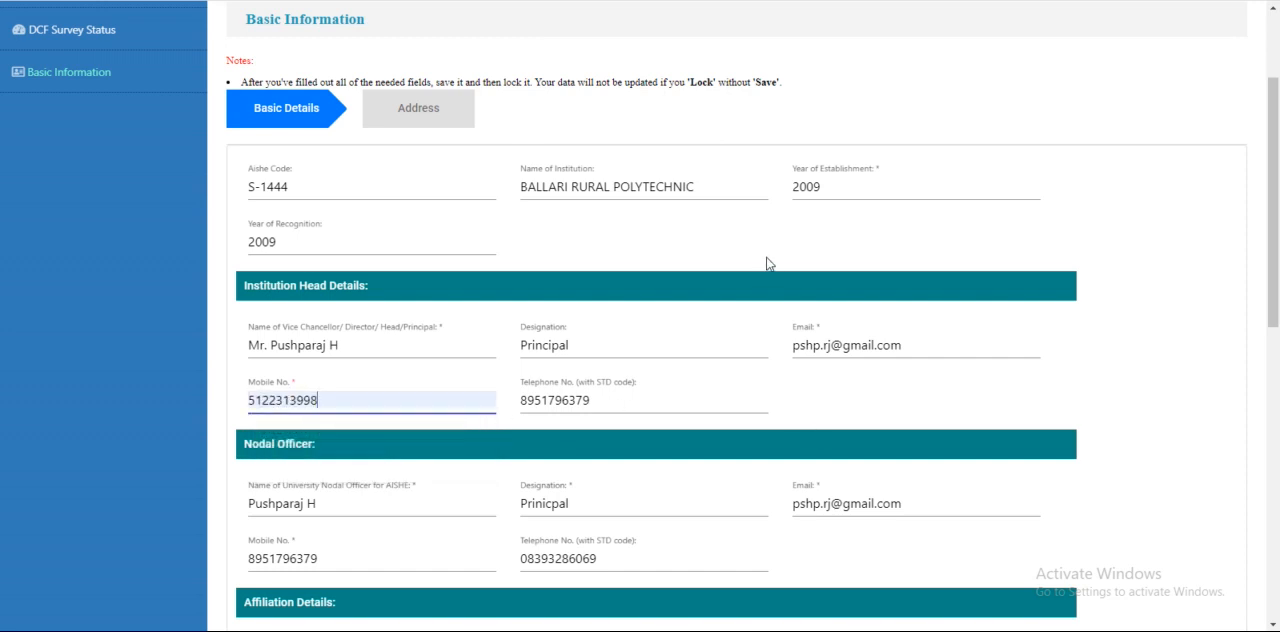
# Set the statutory body through which the polytechnic is recognized to Indian Nursing Council in the affiliation details
pyautogui.scroll(-2, 768, 264)
pyautogui.scroll(-2, 766, 264)
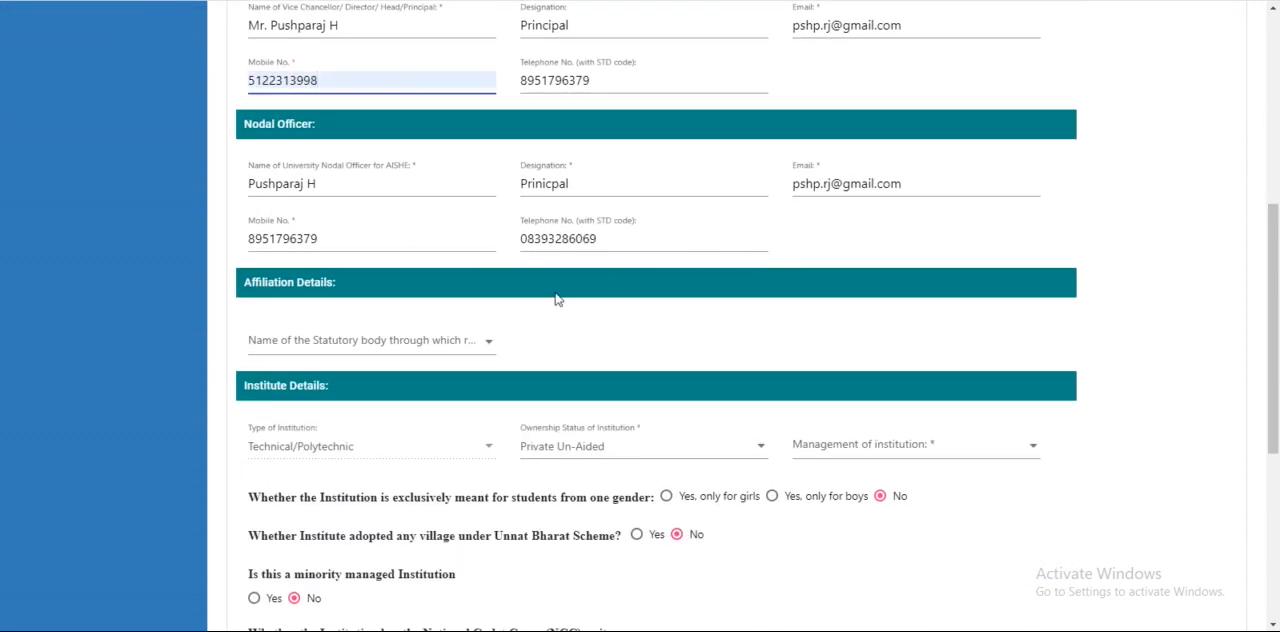
pyautogui.click(388, 343)
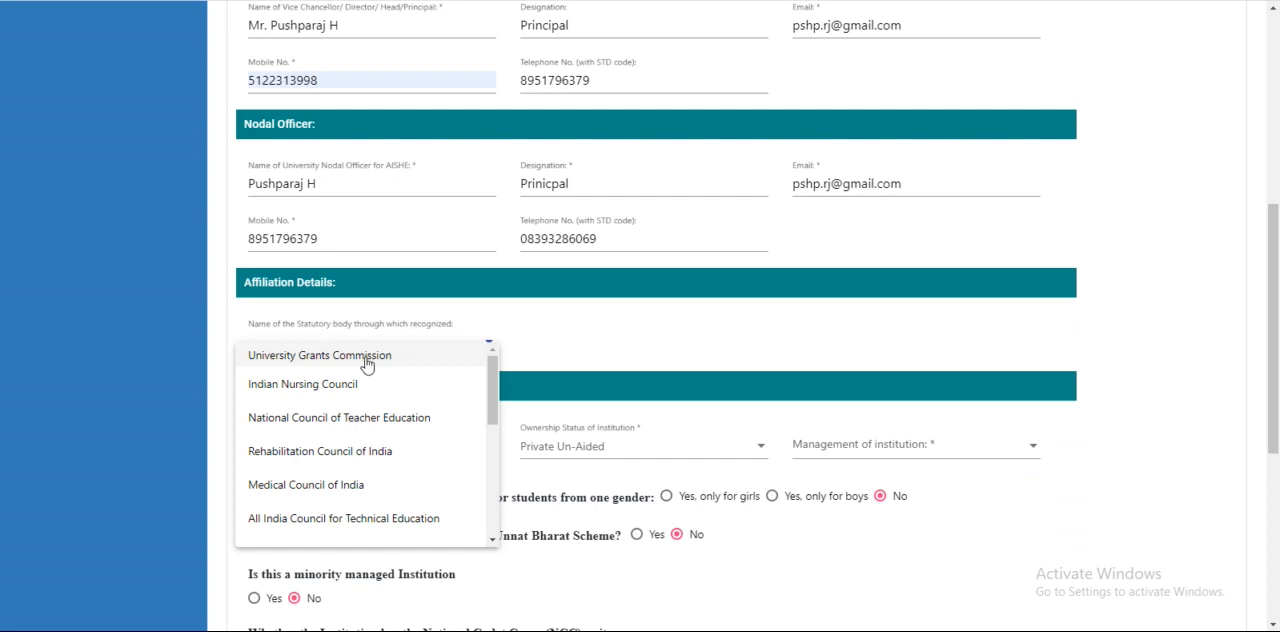
pyautogui.scroll(-1, 366, 362)
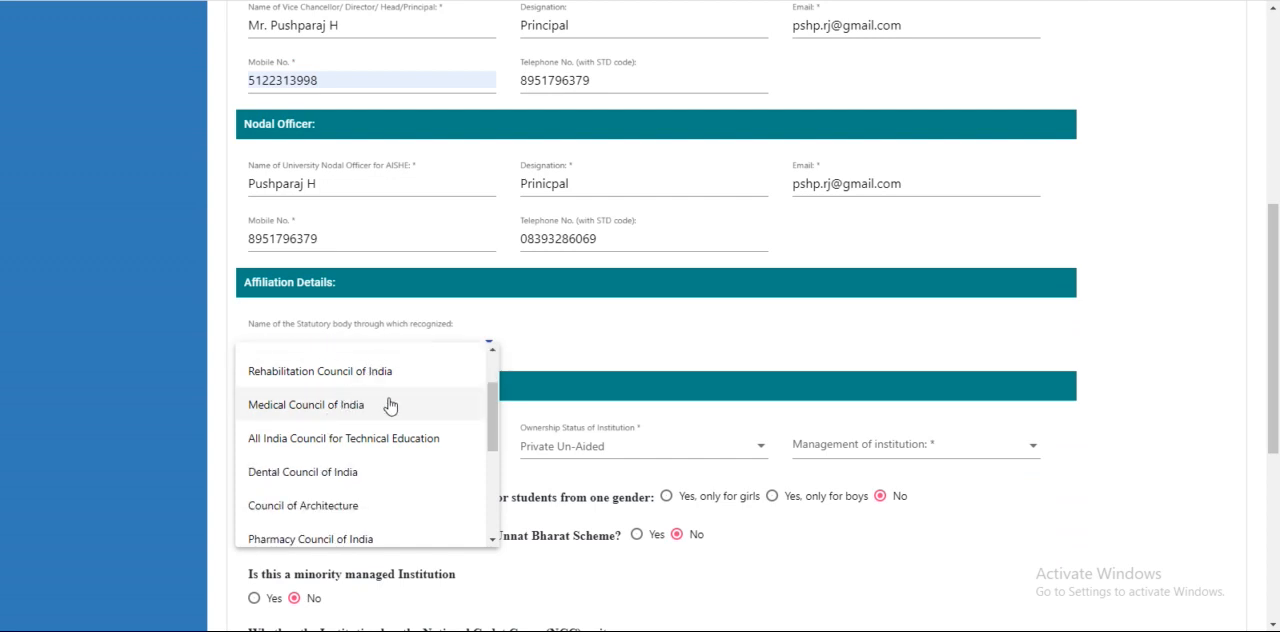
pyautogui.scroll(2, 346, 403)
pyautogui.click(345, 390)
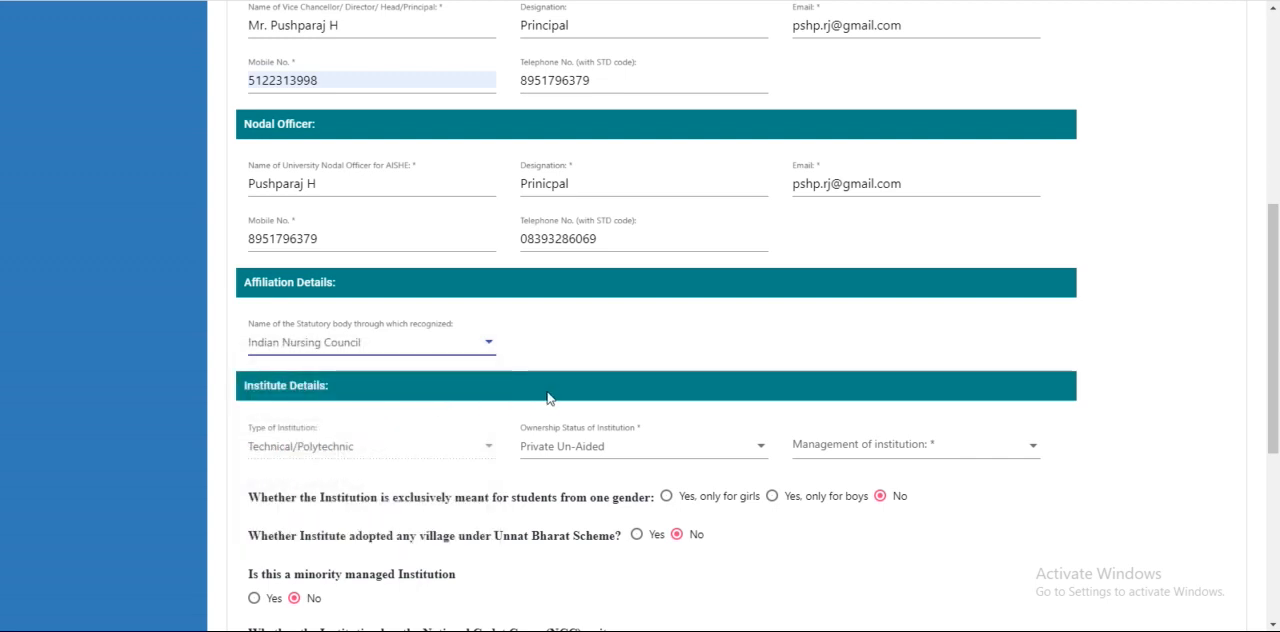
# Set the management of the institution to Government in the institute details
pyautogui.scroll(-1, 608, 393)
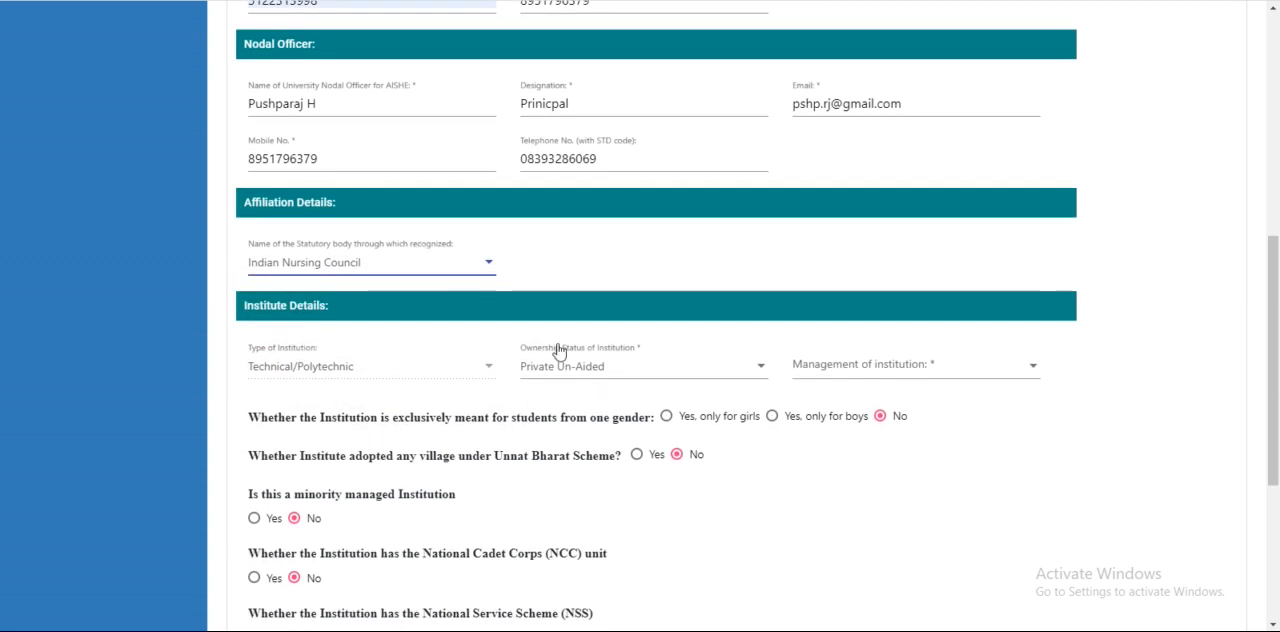
pyautogui.click(918, 370)
pyautogui.click(876, 382)
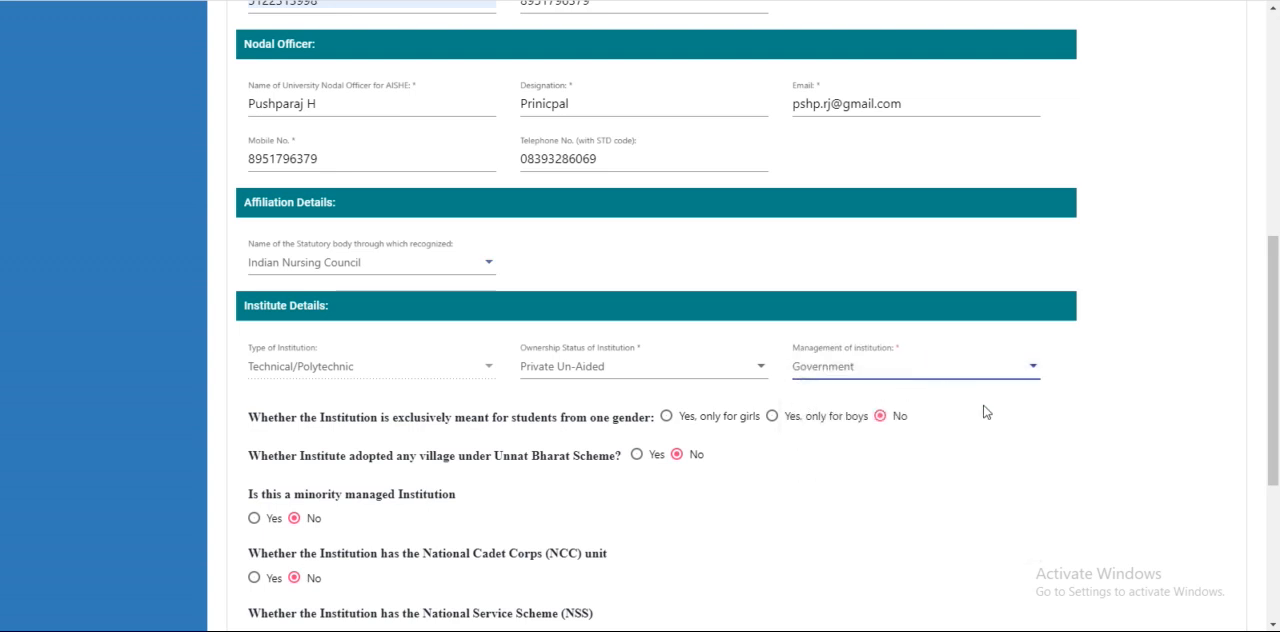
# Mark staff quarters as available, with 10 teaching and 5 non-teaching staff quarters
pyautogui.scroll(-3, 986, 409)
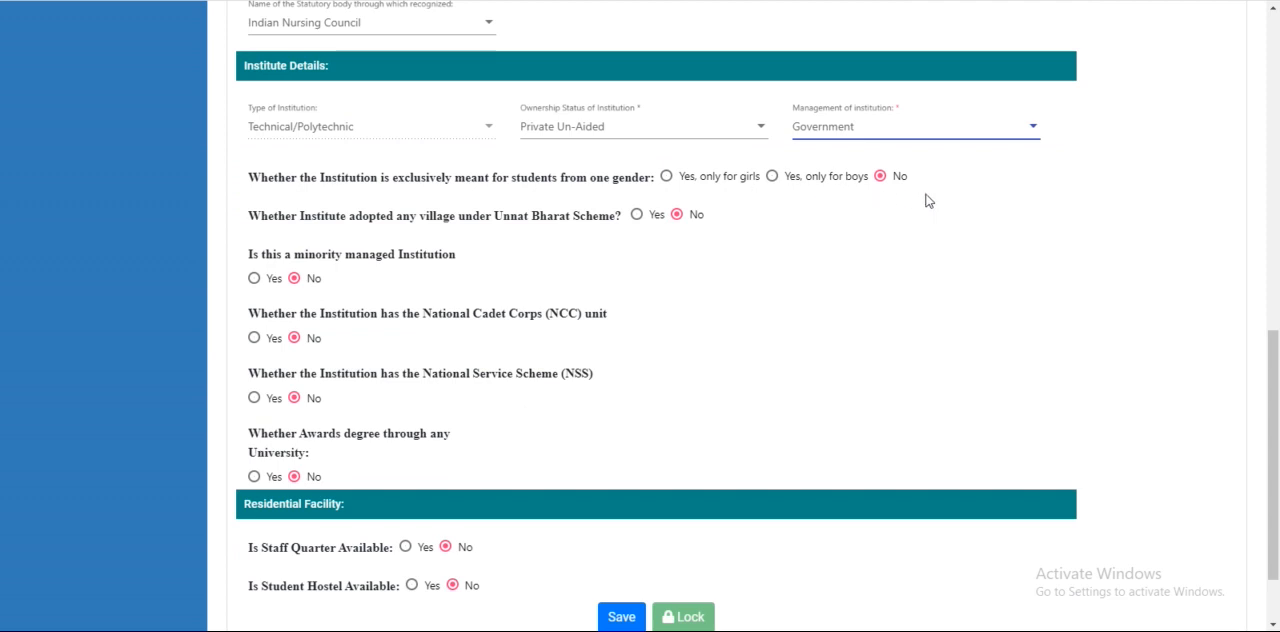
pyautogui.scroll(-2, 928, 201)
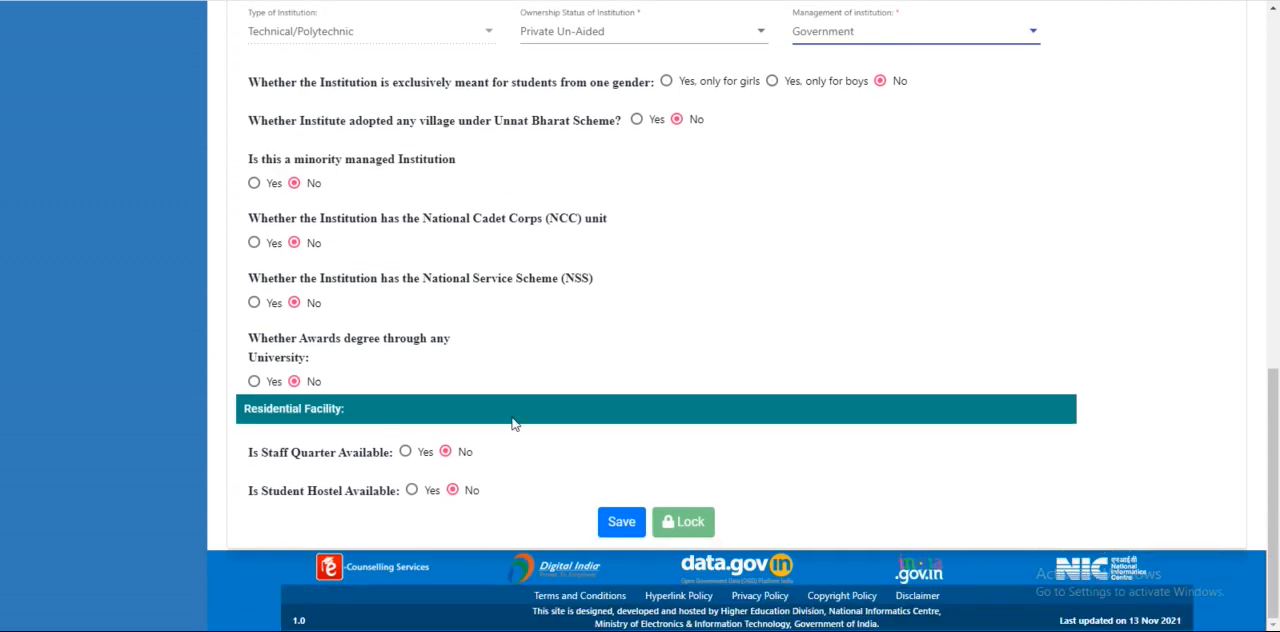
pyautogui.click(405, 451)
pyautogui.scroll(-2, 846, 449)
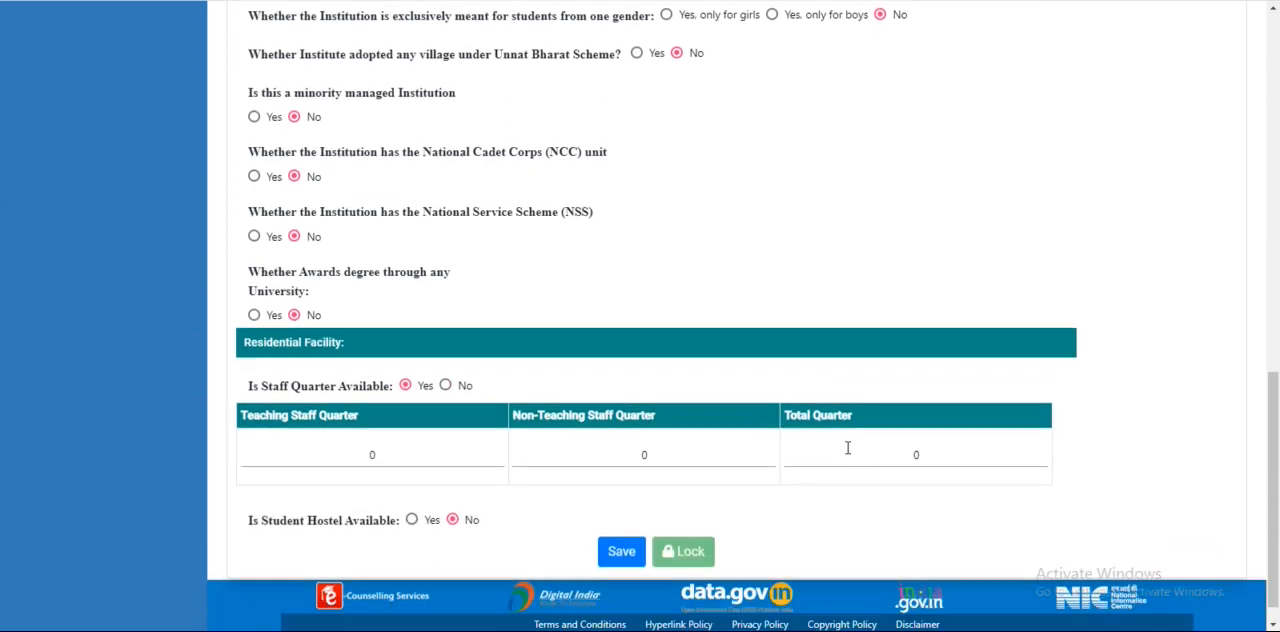
pyautogui.click(349, 426)
pyautogui.write('1')
pyautogui.click(631, 425)
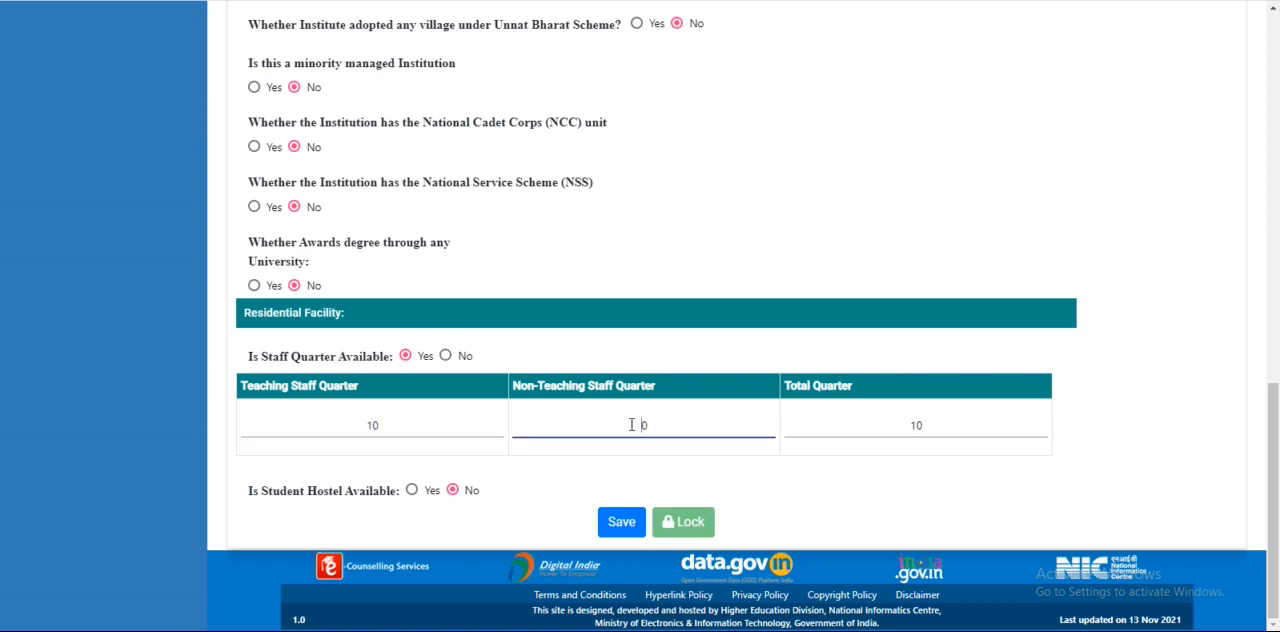
pyautogui.write('5')
pyautogui.press('Delete')
pyautogui.click(824, 478)
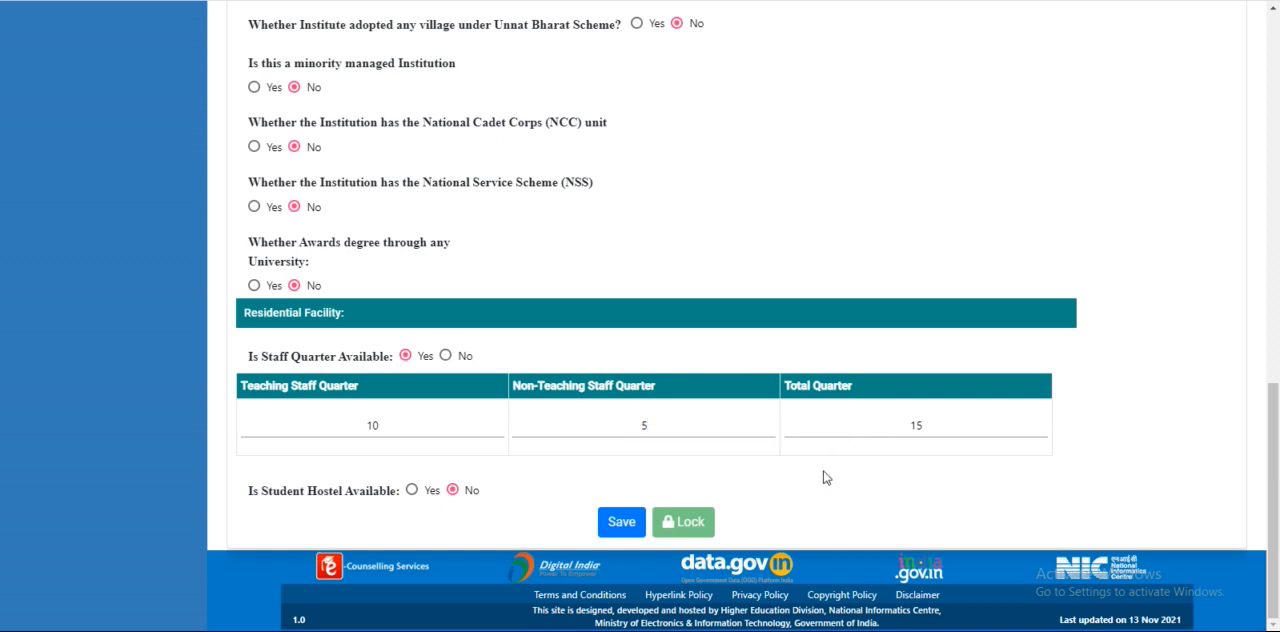
# Mark student hostels as available and set the number of hostels to 2
pyautogui.click(411, 490)
pyautogui.scroll(-1, 741, 387)
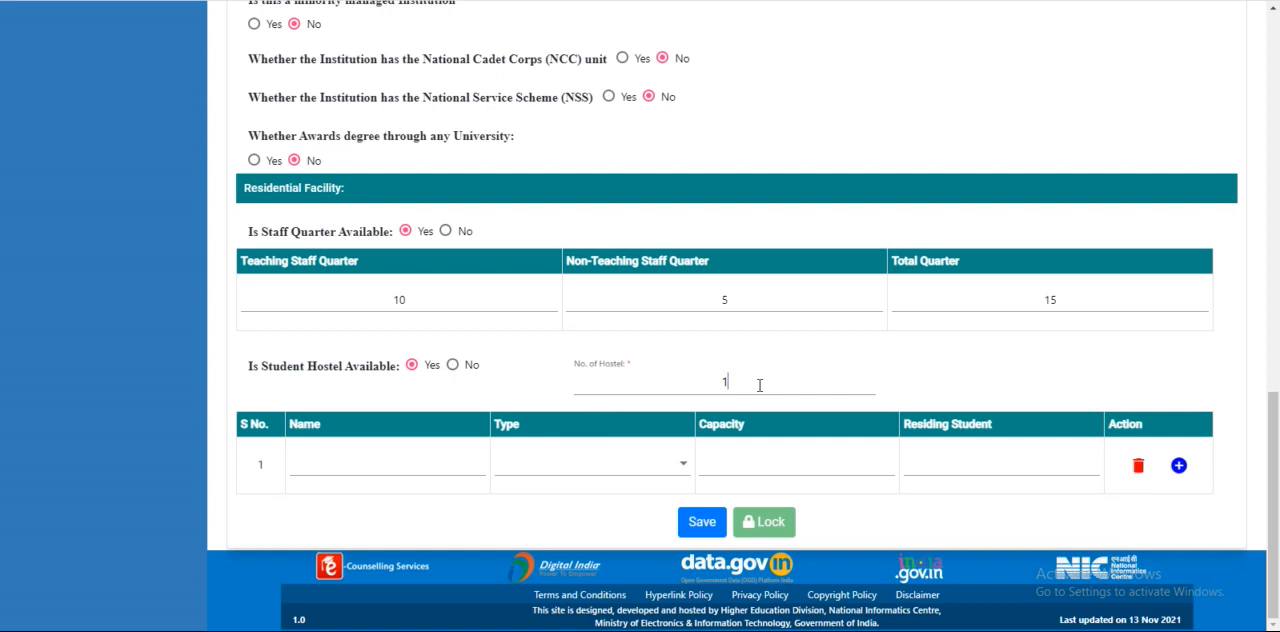
pyautogui.press('BackSpace')
pyautogui.write('2')
# Fill the first hostel row with name hostel 1, type Boys Hostel, capacity 100 and 90 residing students
pyautogui.click(427, 467)
pyautogui.write('hostel 1')
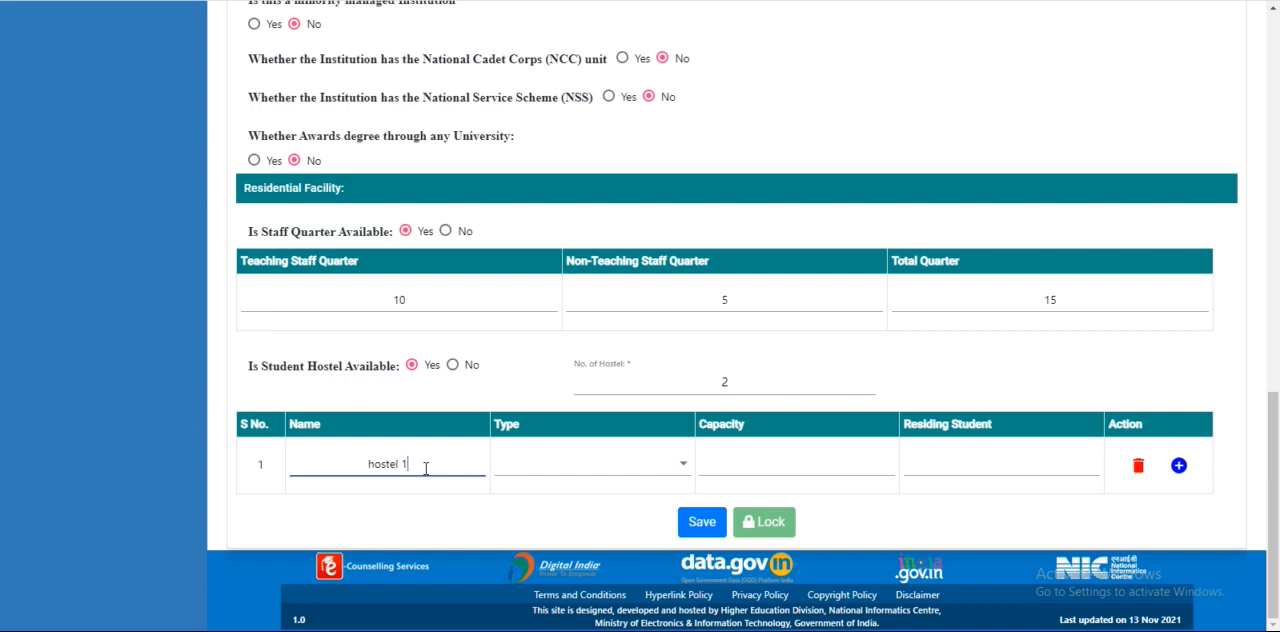
pyautogui.click(540, 468)
pyautogui.click(540, 477)
pyautogui.click(785, 462)
pyautogui.write('100')
pyautogui.click(990, 460)
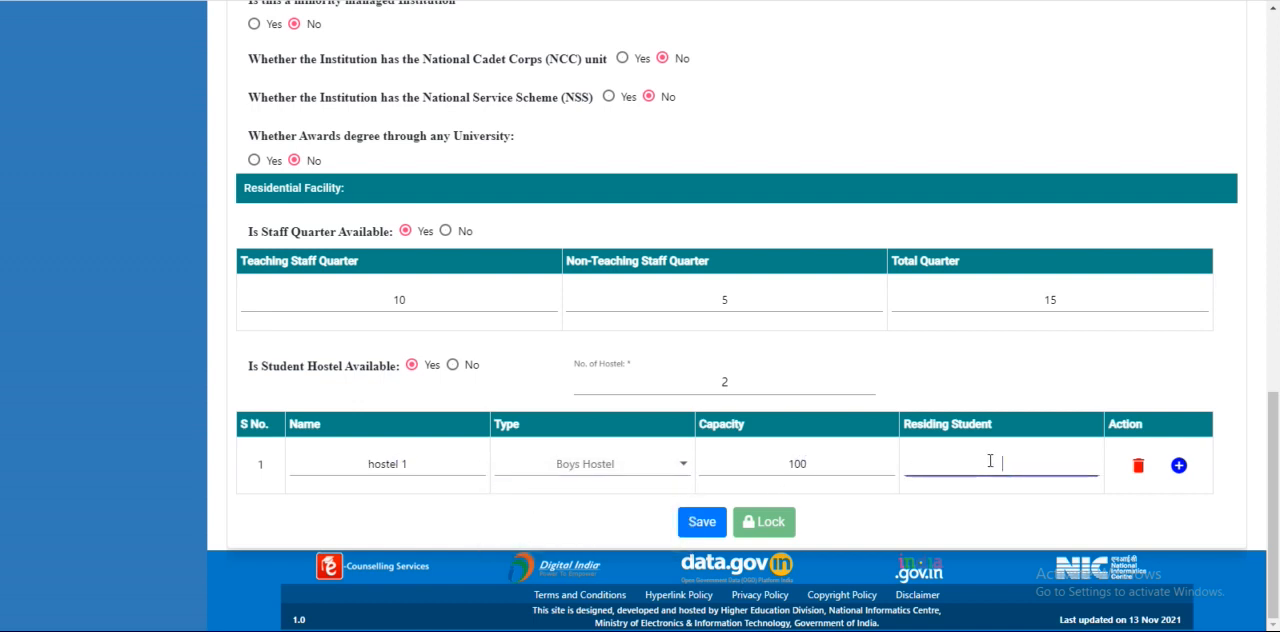
pyautogui.write('90')
# Add a second hostel row with name hostel 2, type Girls Hostel, capacity 100 and 89 residing students
pyautogui.click(1179, 468)
pyautogui.click(375, 522)
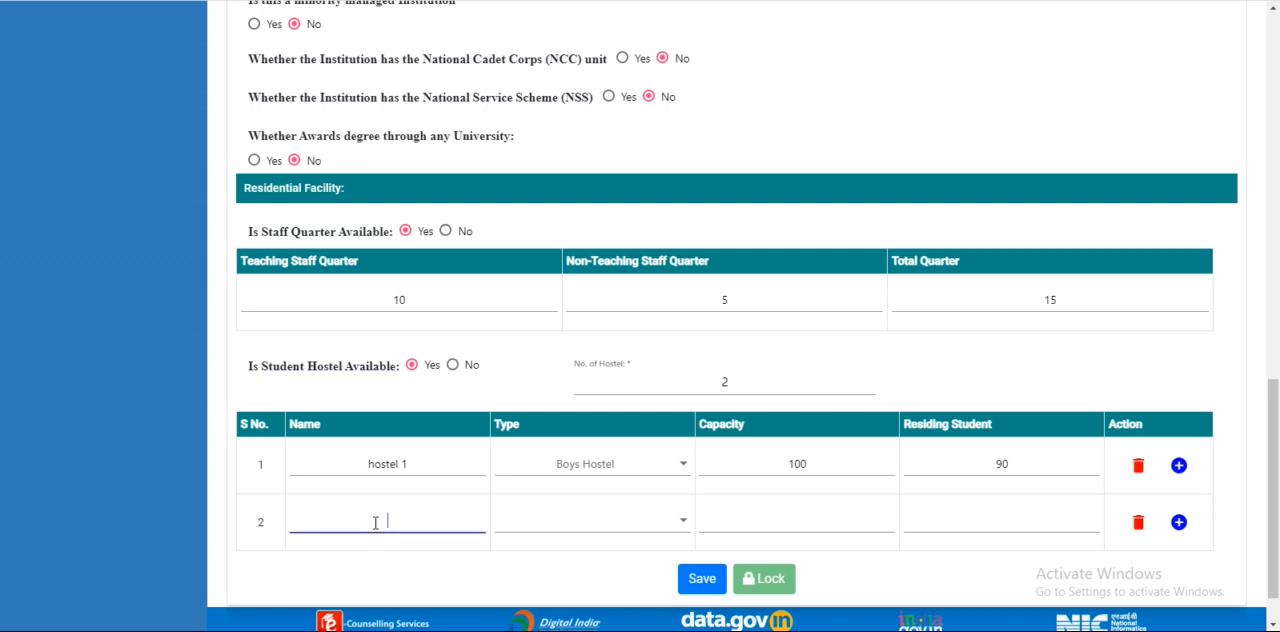
pyautogui.write('hostel 2')
pyautogui.click(594, 520)
pyautogui.click(566, 563)
pyautogui.click(795, 524)
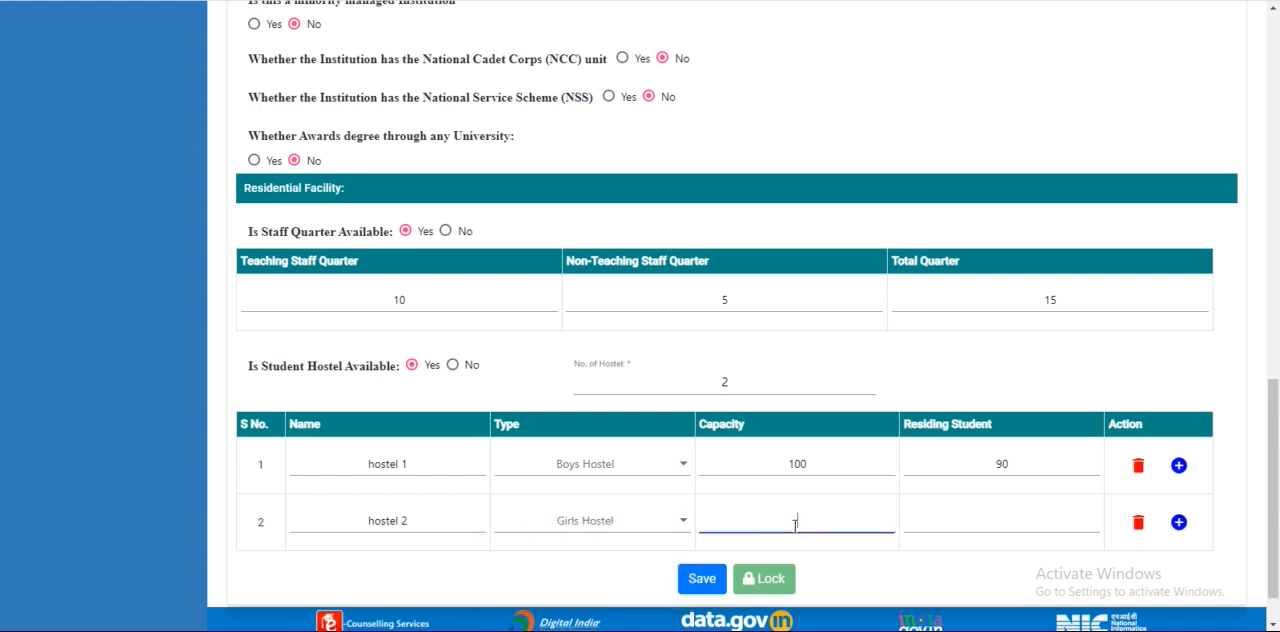
pyautogui.write('100')
pyautogui.click(1017, 523)
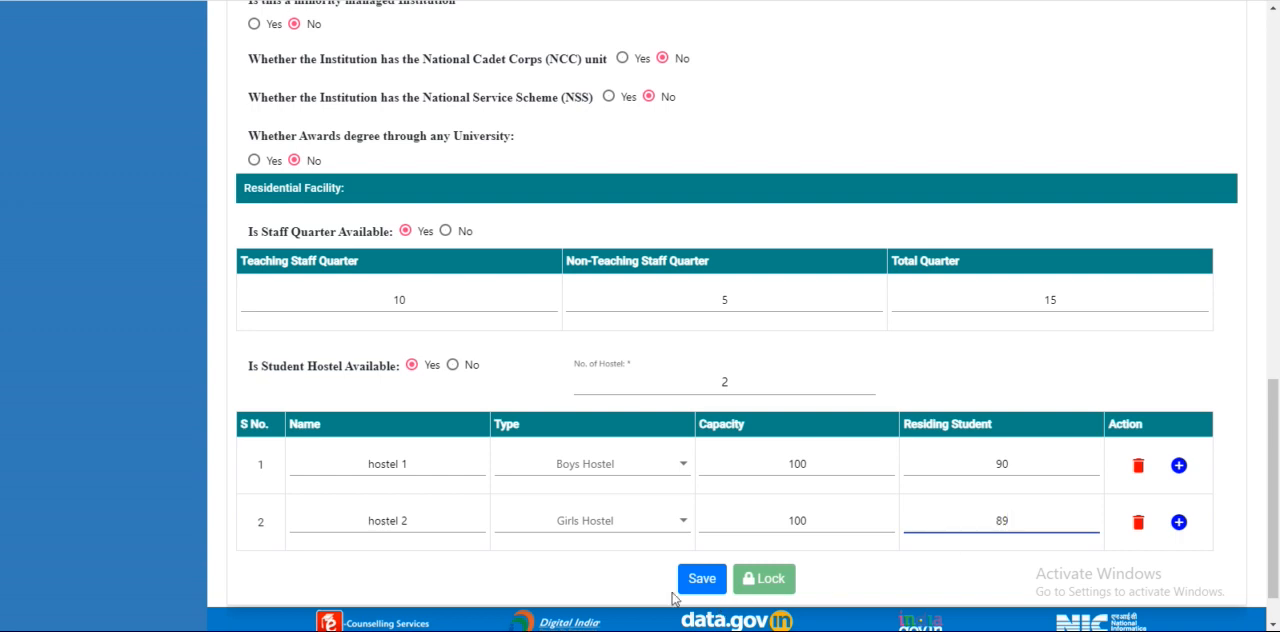
# Save and lock the polytechnic's Basic Details page
pyautogui.click(700, 580)
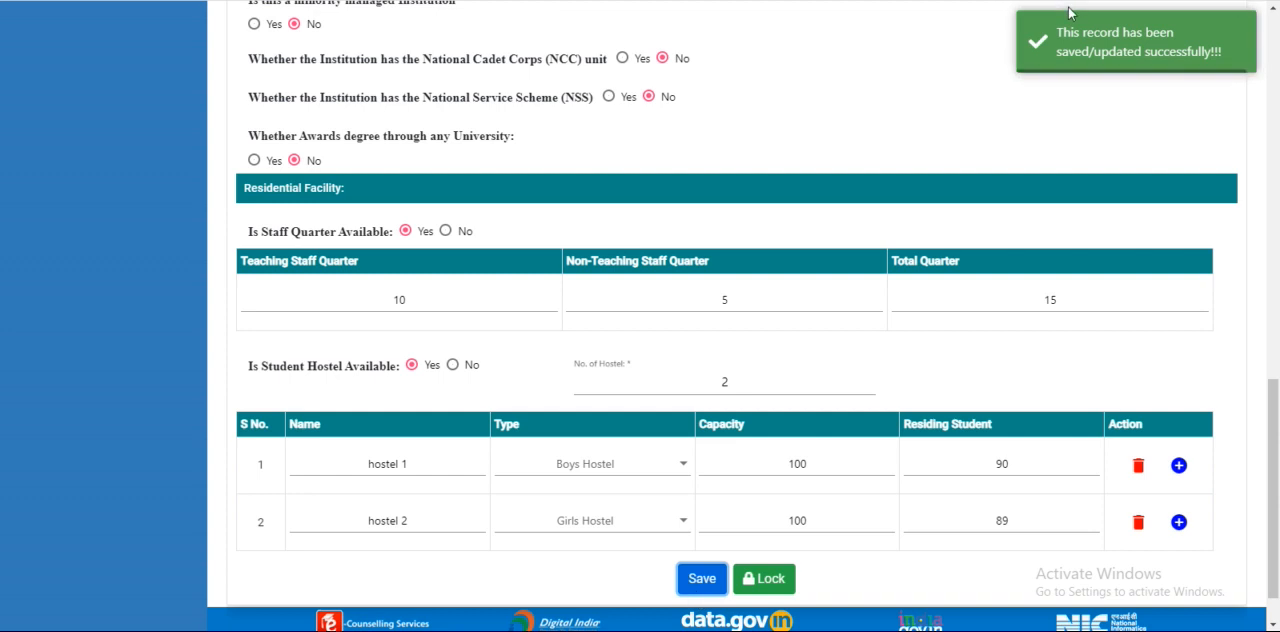
pyautogui.click(768, 580)
pyautogui.click(602, 344)
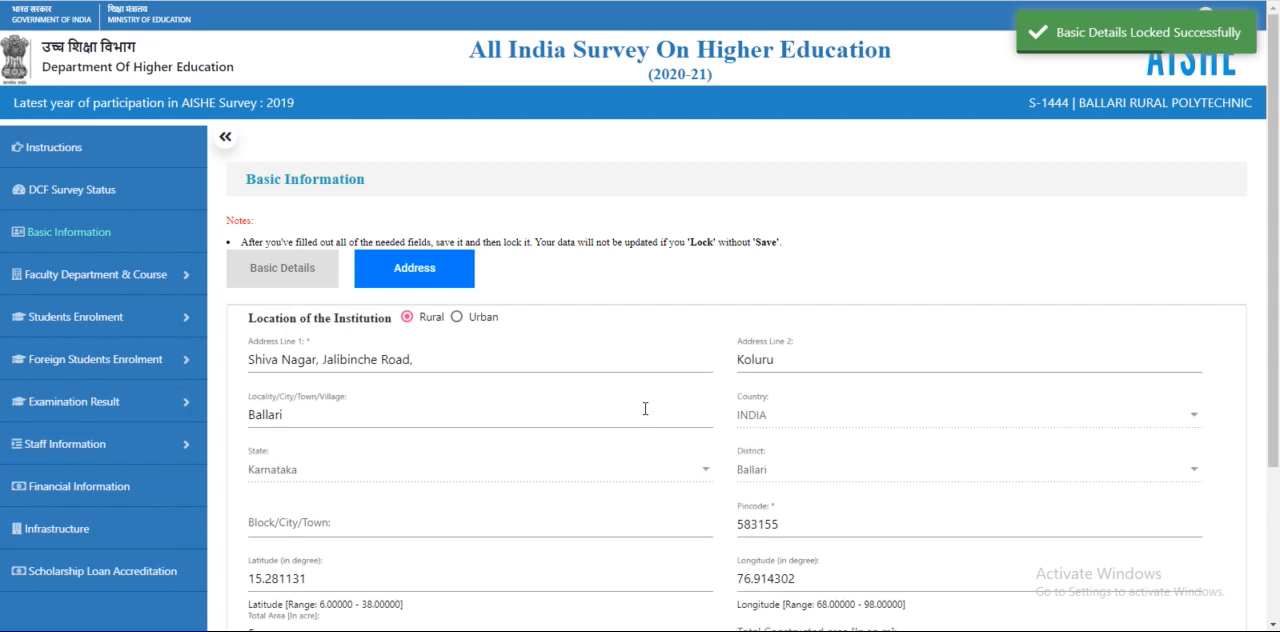
# Review the polytechnic's prefilled Address page and lock it
pyautogui.scroll(-2, 645, 408)
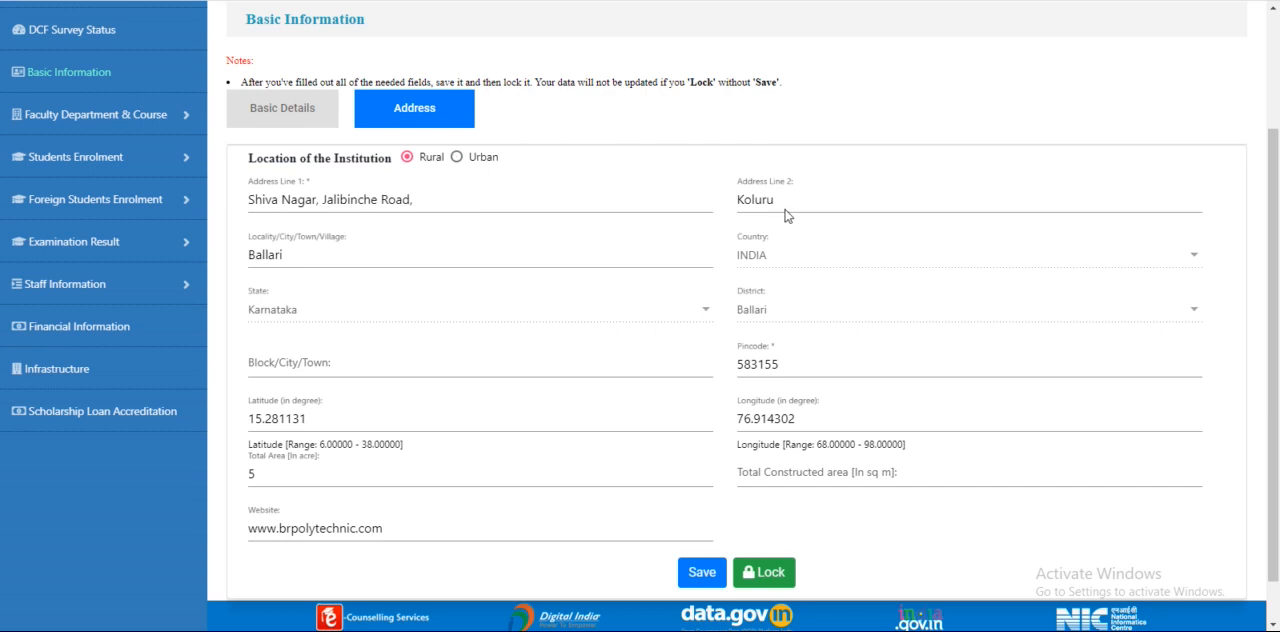
pyautogui.click(770, 573)
pyautogui.click(603, 342)
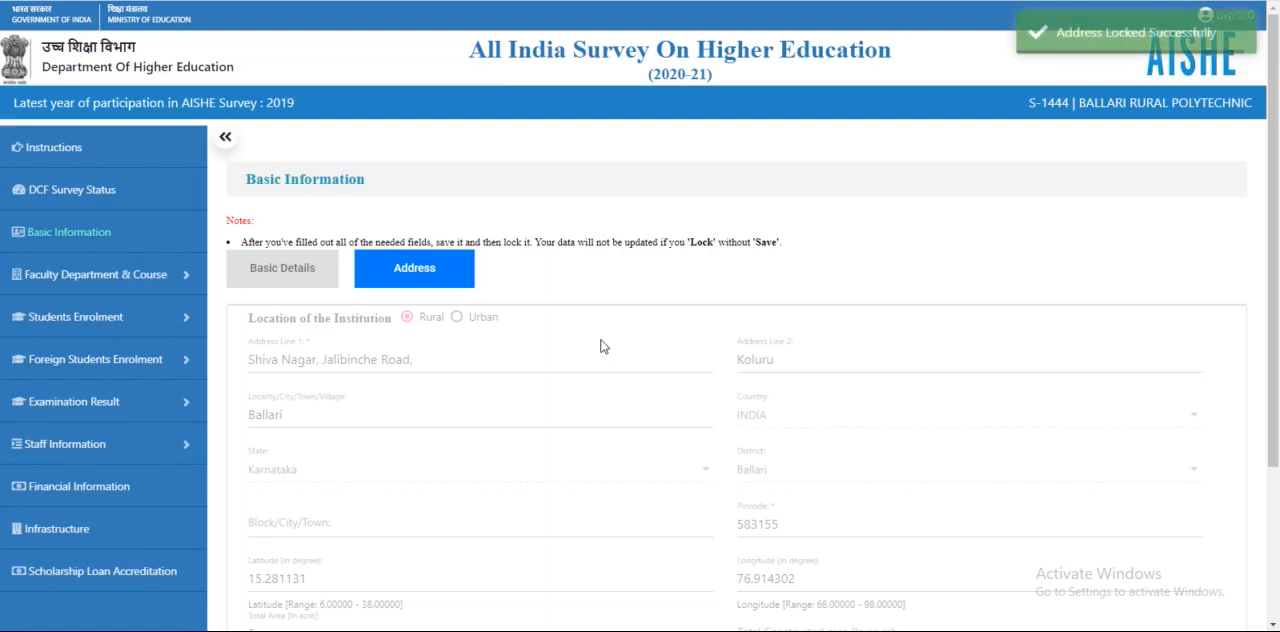
pyautogui.scroll(-3, 750, 351)
pyautogui.scroll(3, 798, 380)
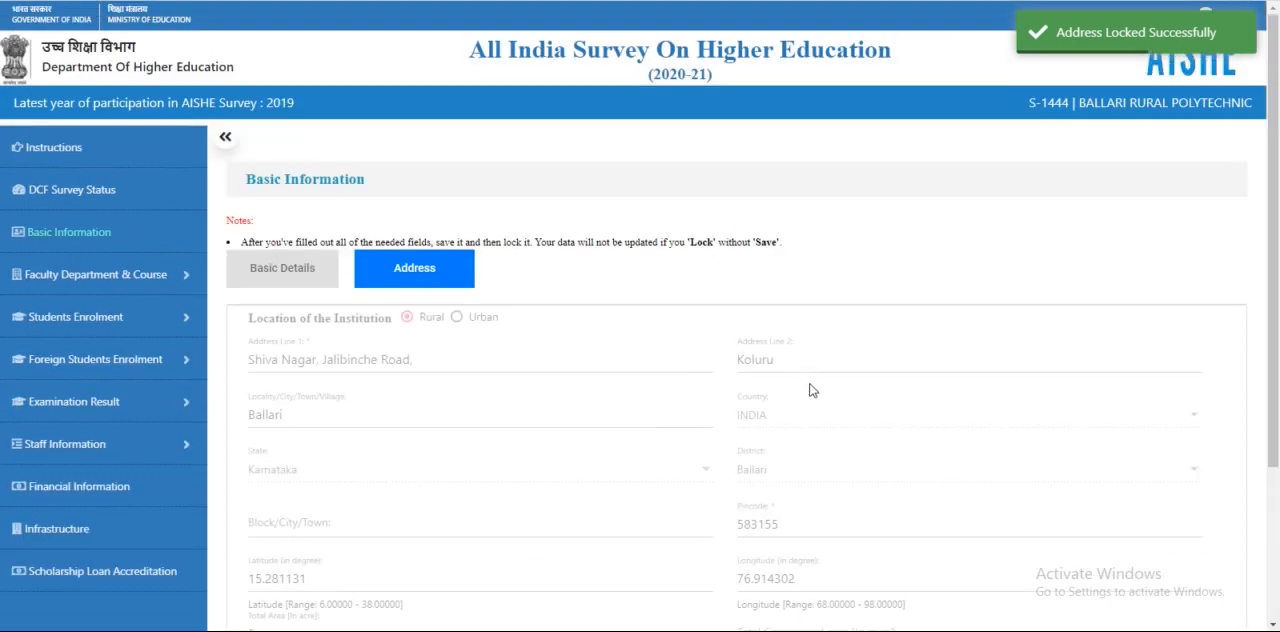
# Check the lock status of the polytechnic's pages in the DCF Survey Status table
pyautogui.click(75, 197)
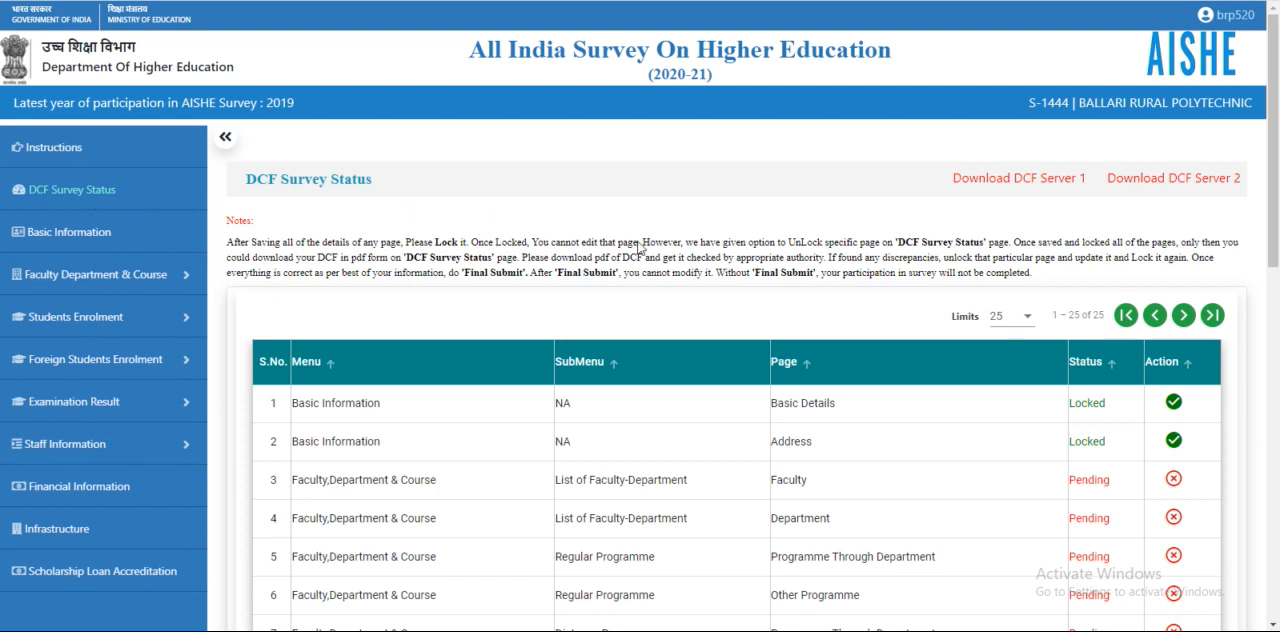
pyautogui.scroll(-1, 628, 243)
pyautogui.scroll(-1, 628, 243)
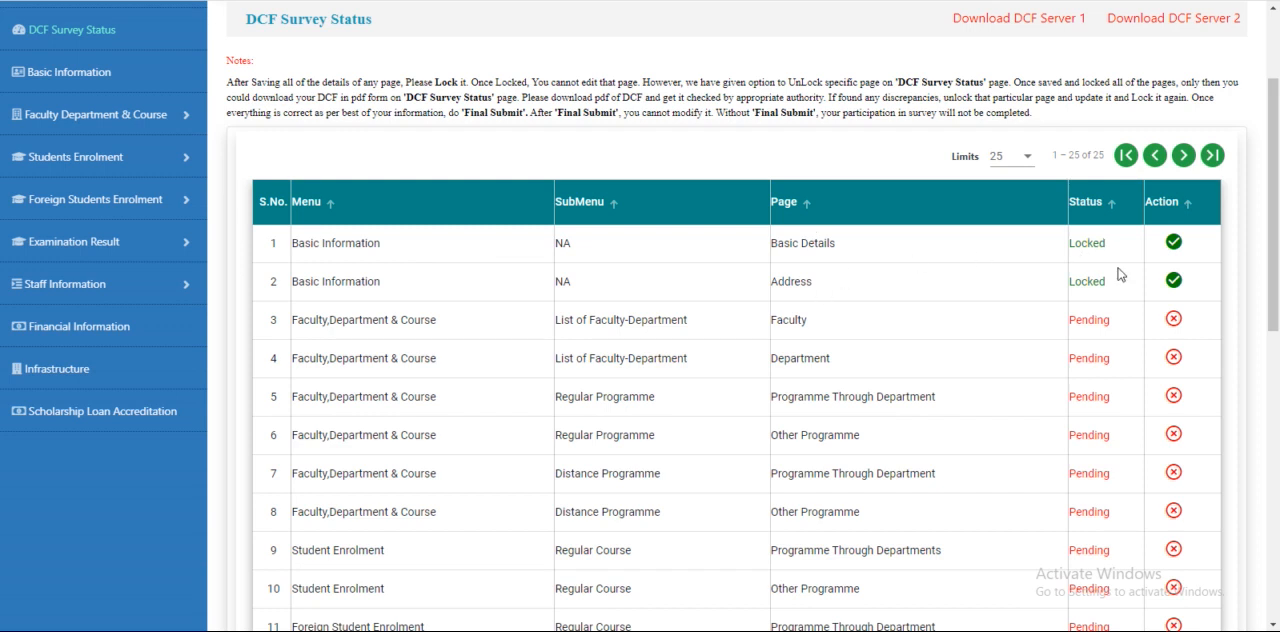
pyautogui.scroll(-3, 846, 270)
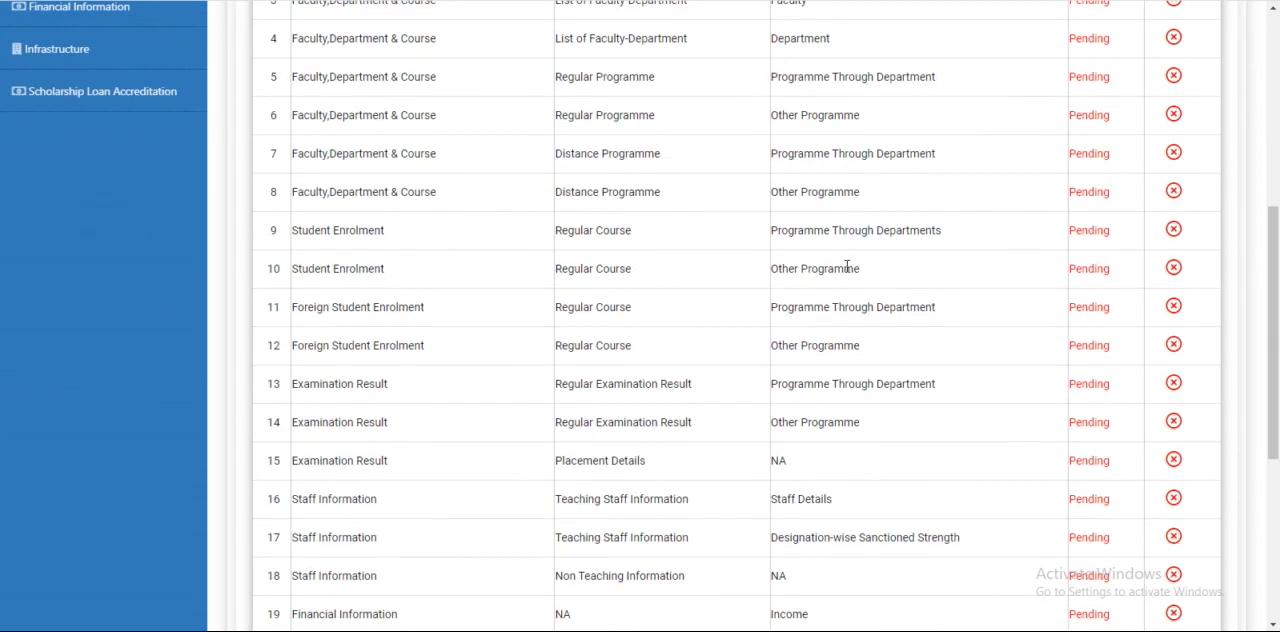